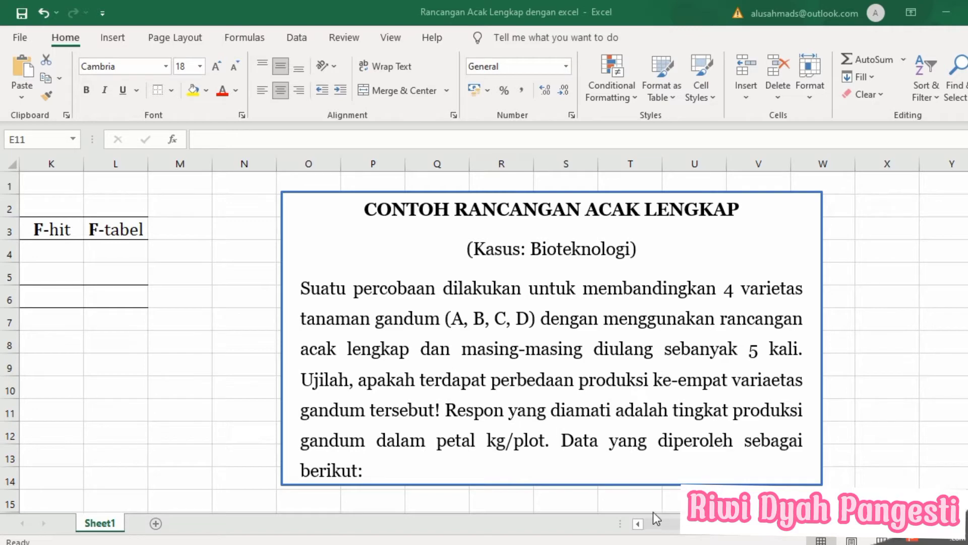
# Step: Review the case description, data table, empty ANOVA table, hypotheses, and the formulas for degrees of freedom, sums of squares, mean squares and F
pyautogui.click(659, 524)
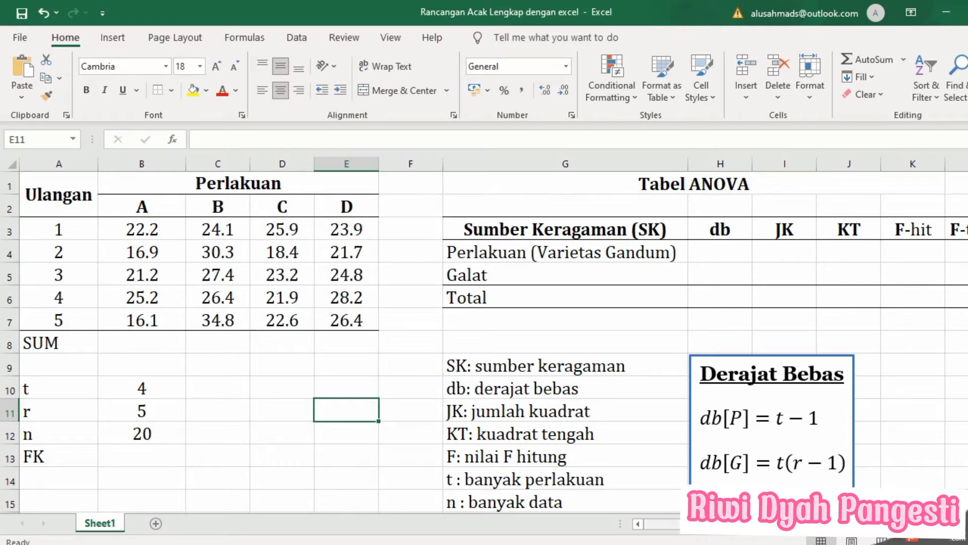
pyautogui.moveTo(772, 536); pyautogui.dragTo(796, 538)
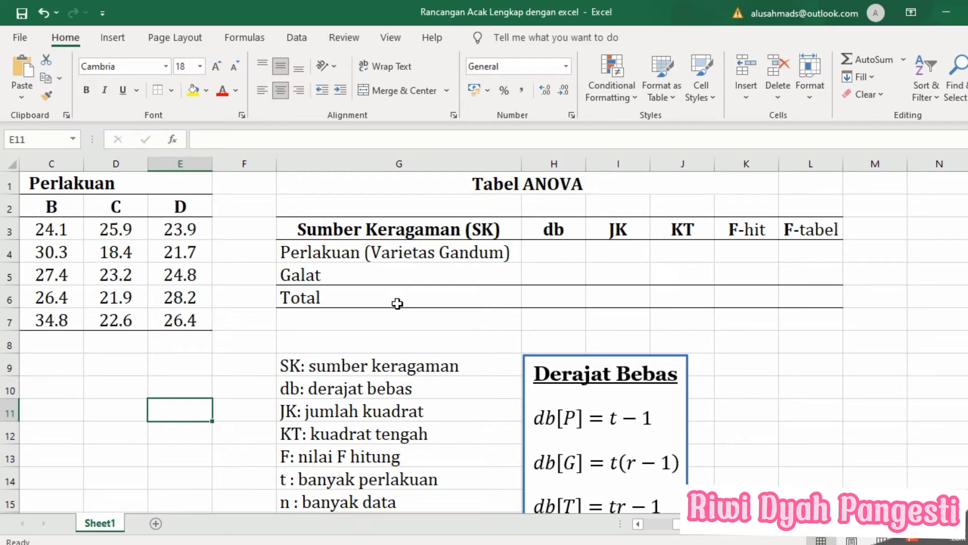
pyautogui.scroll(-5, 749, 285)
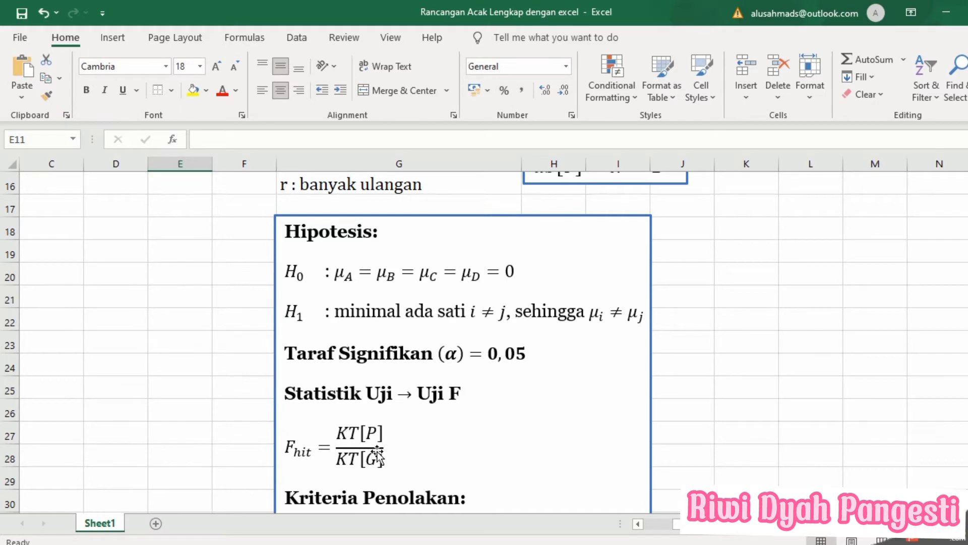
pyautogui.scroll(-1, 371, 451)
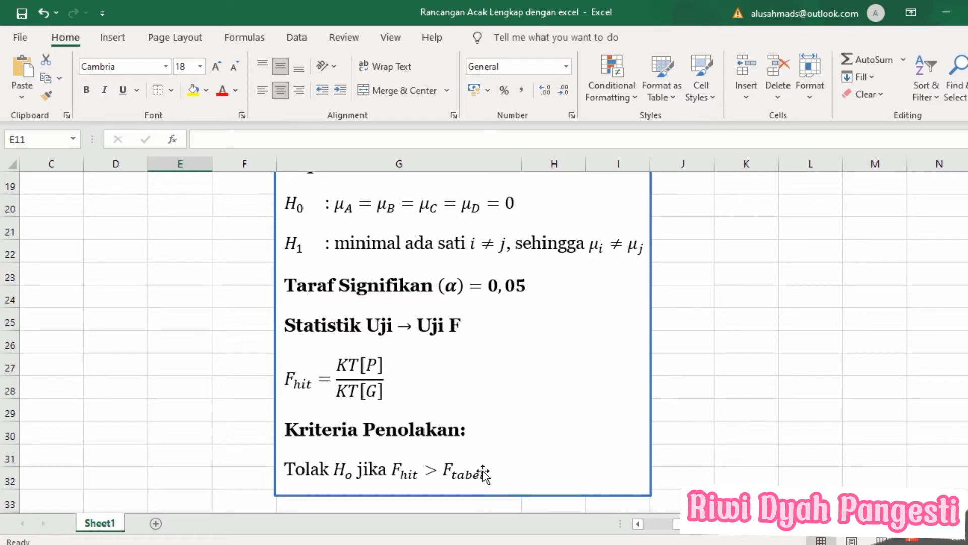
pyautogui.scroll(2, 483, 474)
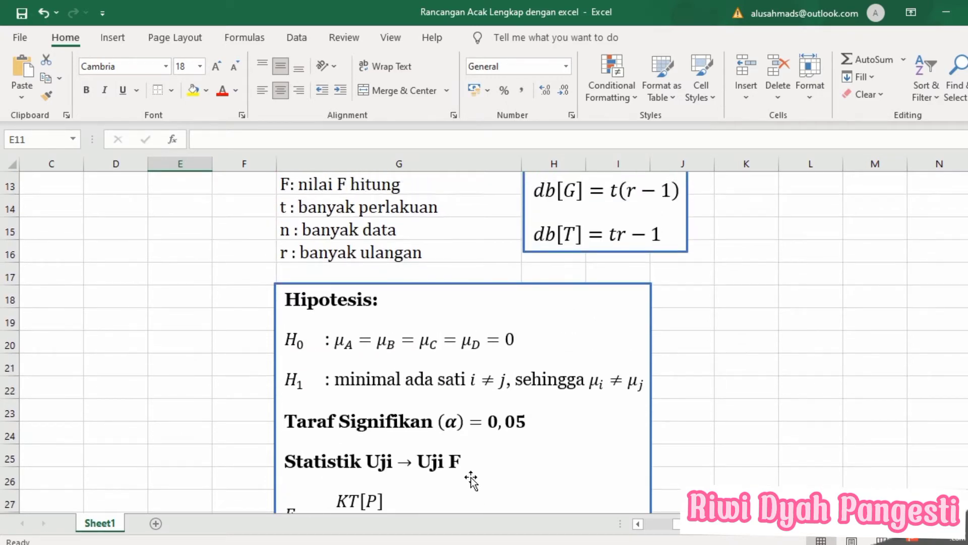
pyautogui.scroll(2, 471, 482)
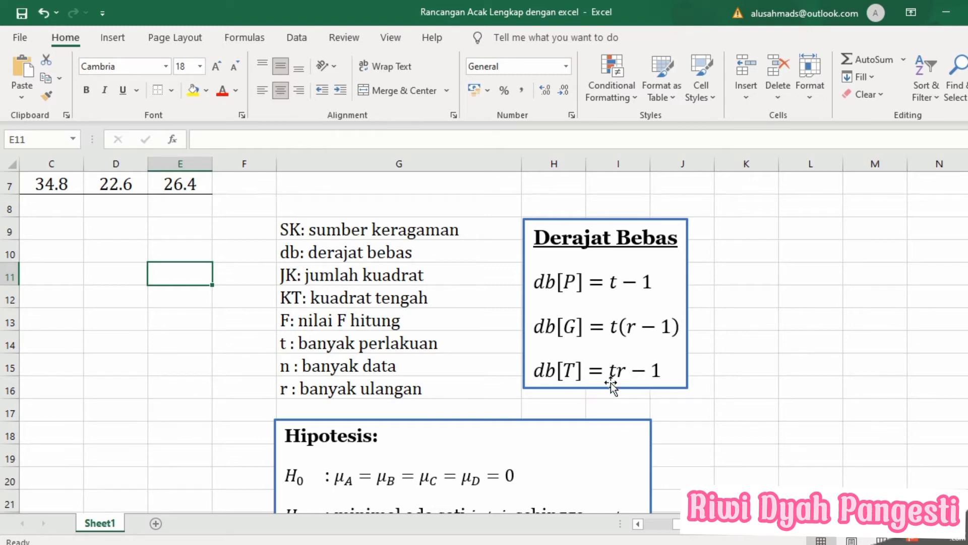
pyautogui.scroll(-4, 568, 372)
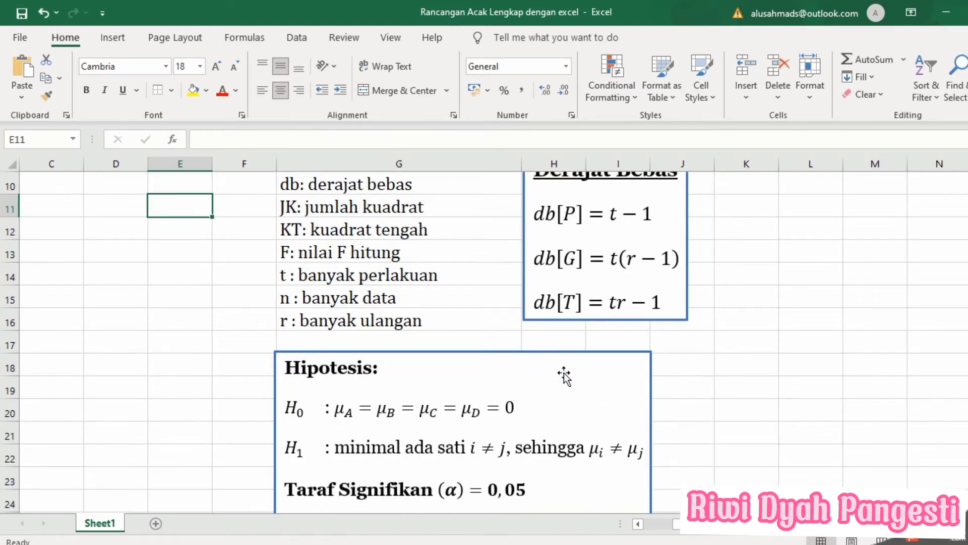
pyautogui.scroll(-4, 564, 375)
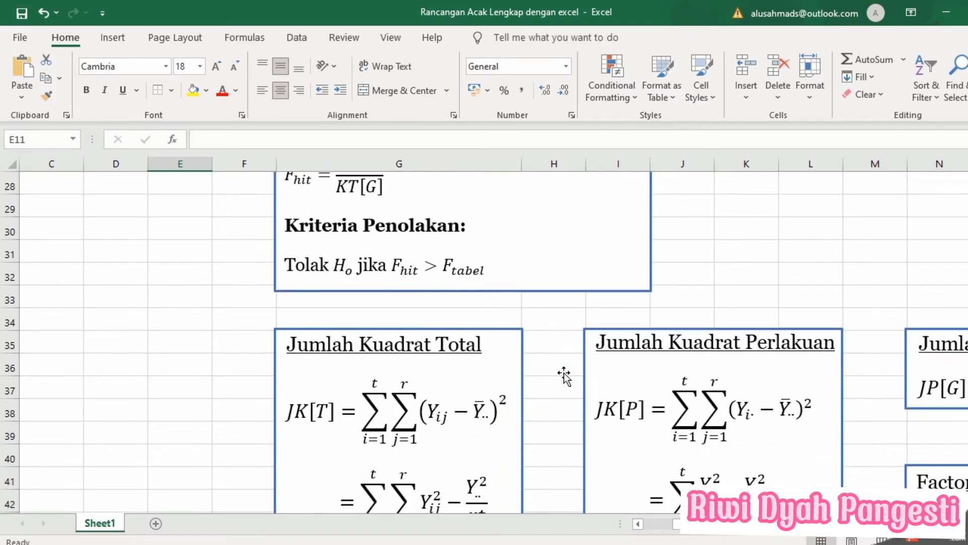
pyautogui.scroll(-1, 564, 376)
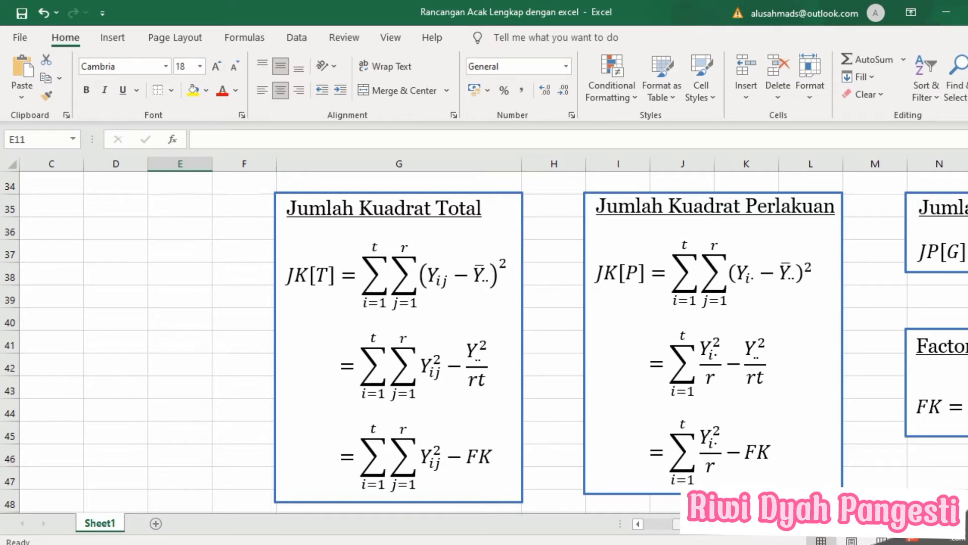
pyautogui.hscroll(3, 484, 343)
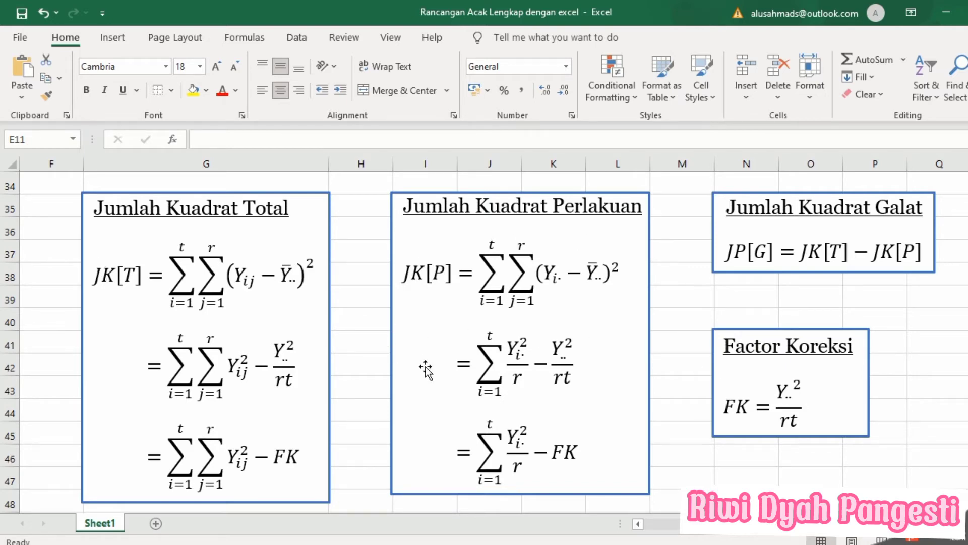
pyautogui.scroll(-5, 425, 374)
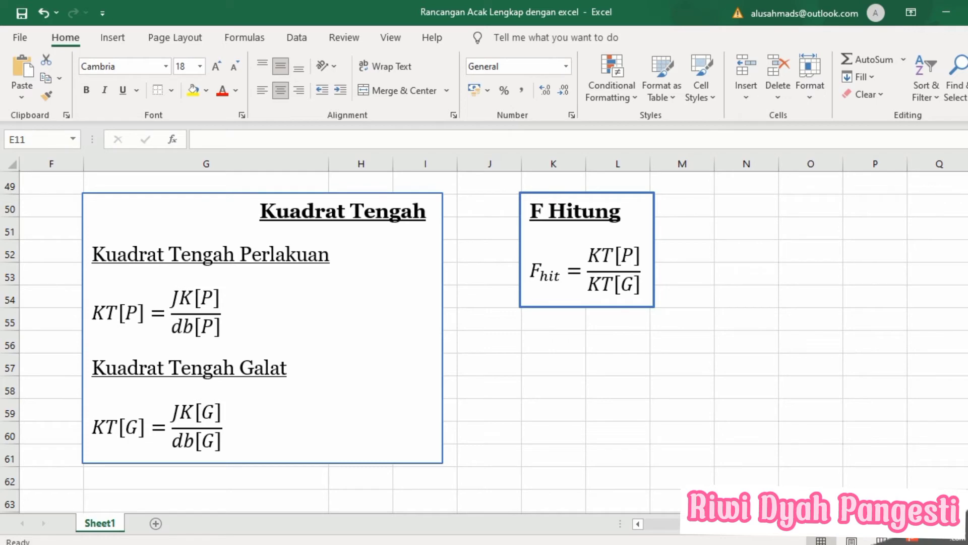
# Step: Calculate the treatment (Perlakuan) degrees of freedom in H4 of the ANOVA table with =B10-1
pyautogui.scroll(16, 771, 461)
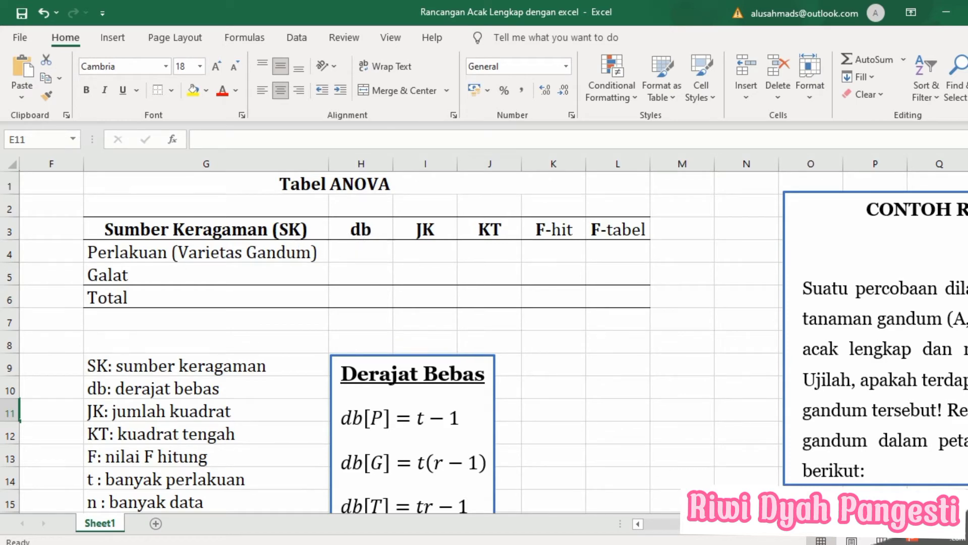
pyautogui.hscroll(-5, 656, 427)
pyautogui.hscroll(2, 656, 428)
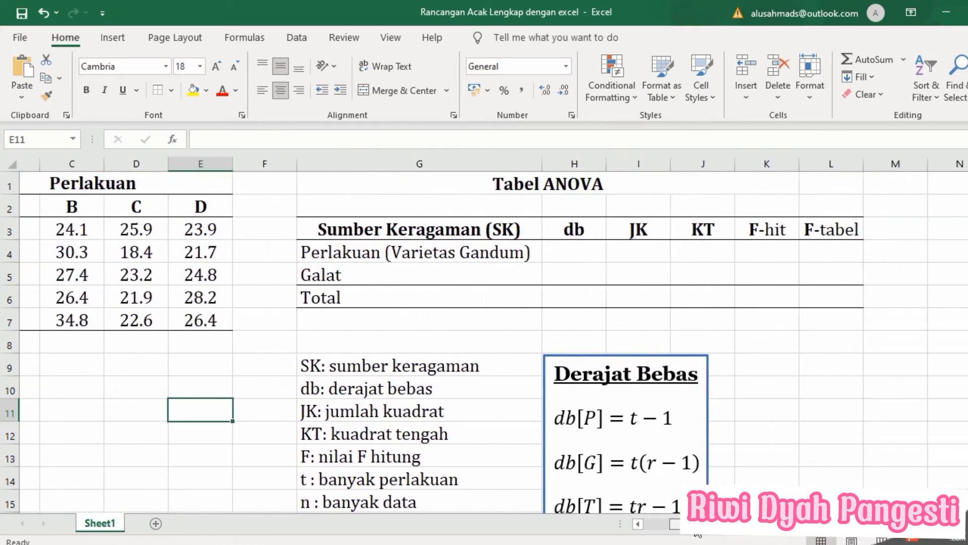
pyautogui.click(638, 523)
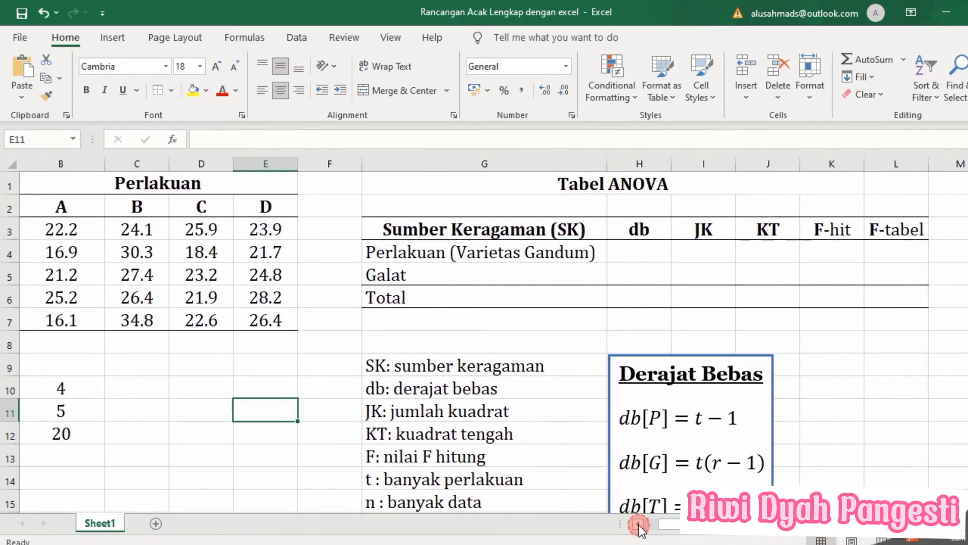
pyautogui.click(638, 523)
pyautogui.click(712, 253)
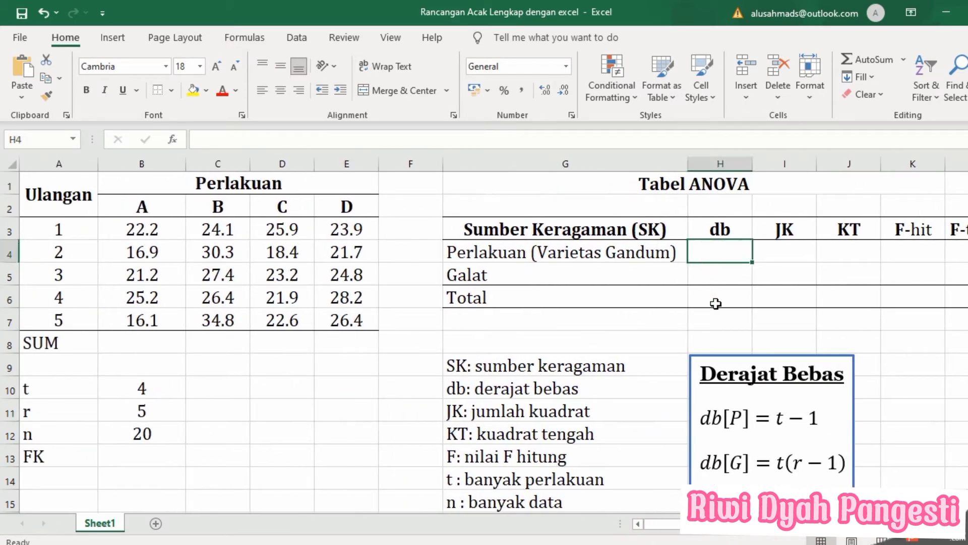
pyautogui.write('=')
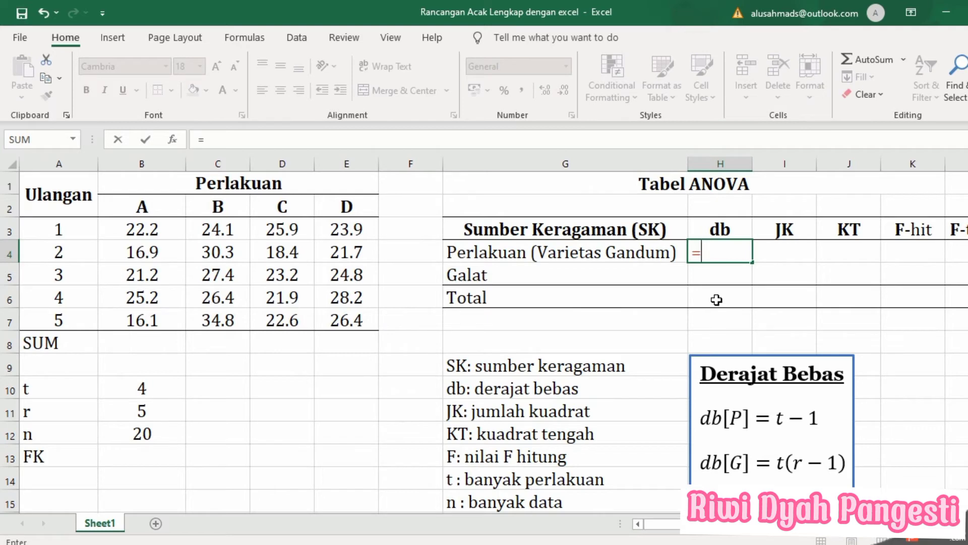
pyautogui.click(144, 387)
pyautogui.write('-1')
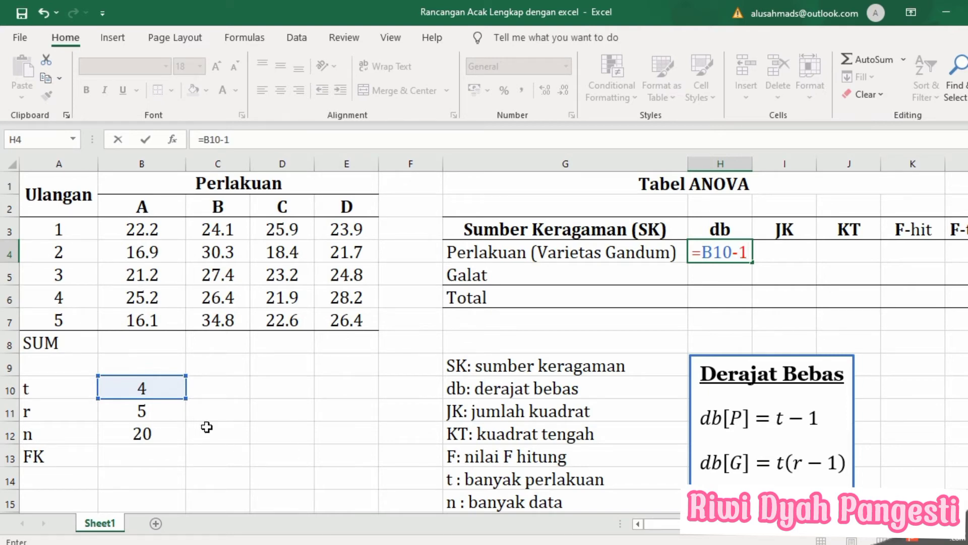
pyautogui.press('Return')
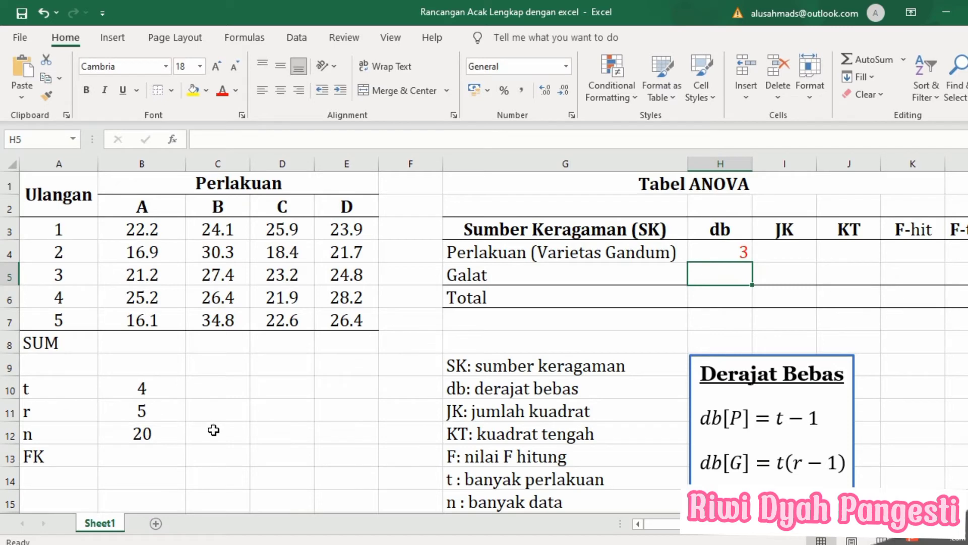
# Step: Calculate the error (Galat) degrees of freedom in H5 with =B10*(B11-1)
pyautogui.write('=')
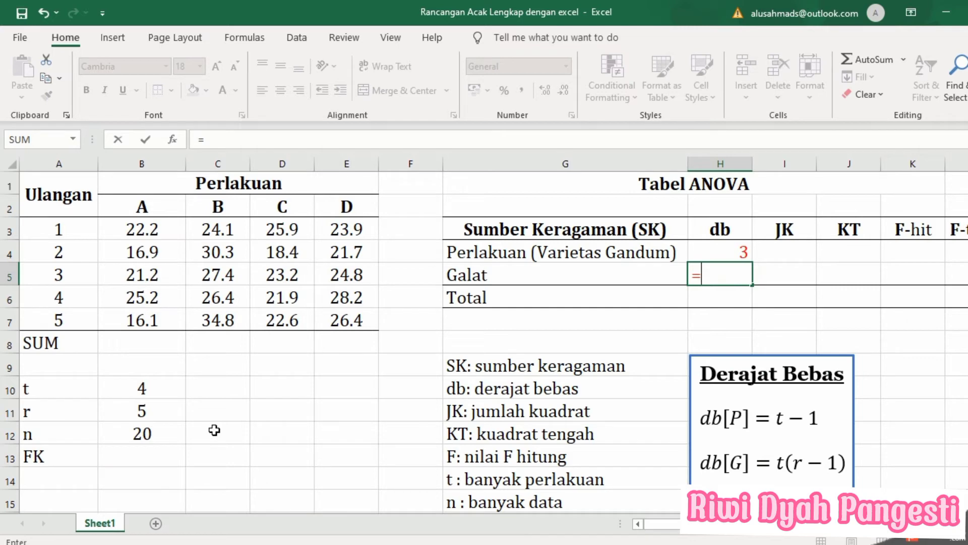
pyautogui.click(151, 388)
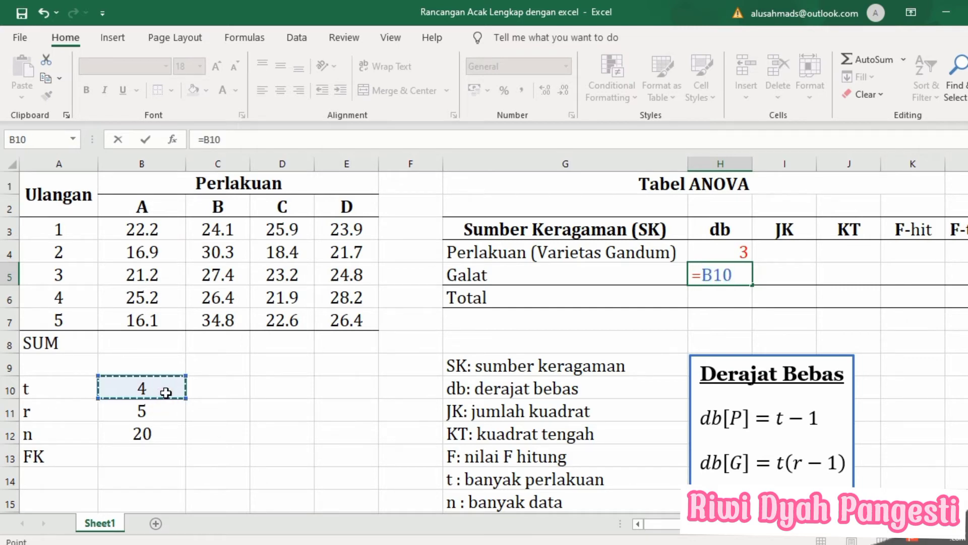
pyautogui.write('*')
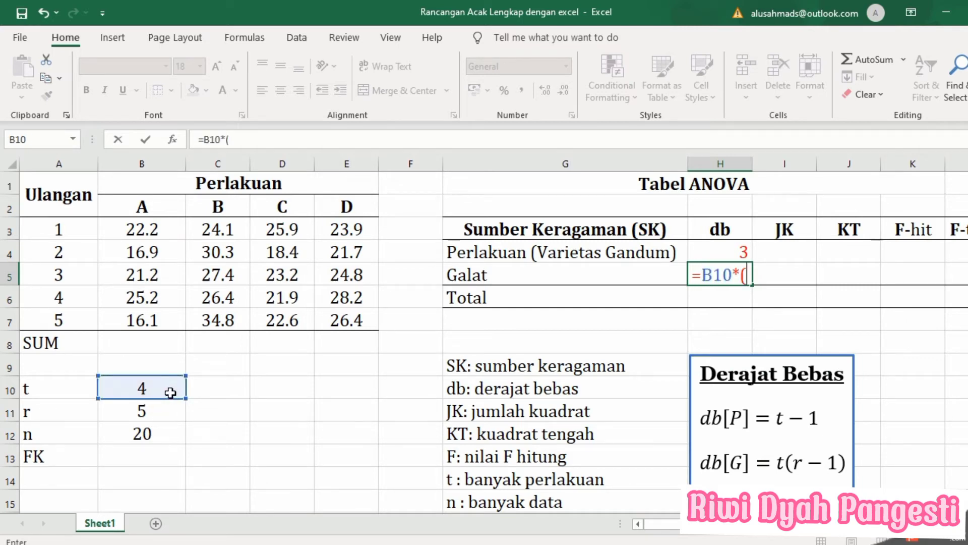
pyautogui.write('(')
pyautogui.click(161, 410)
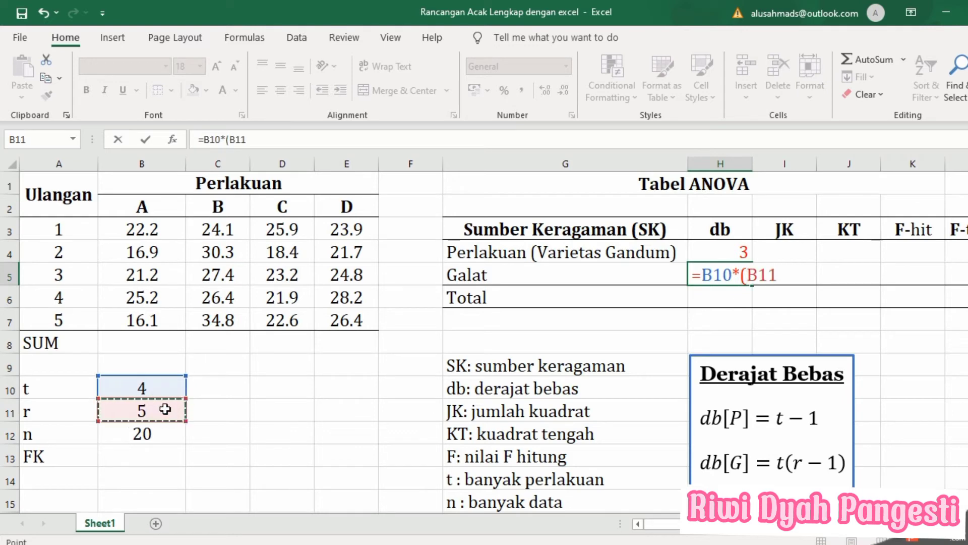
pyautogui.write('-1')
pyautogui.press('Return')
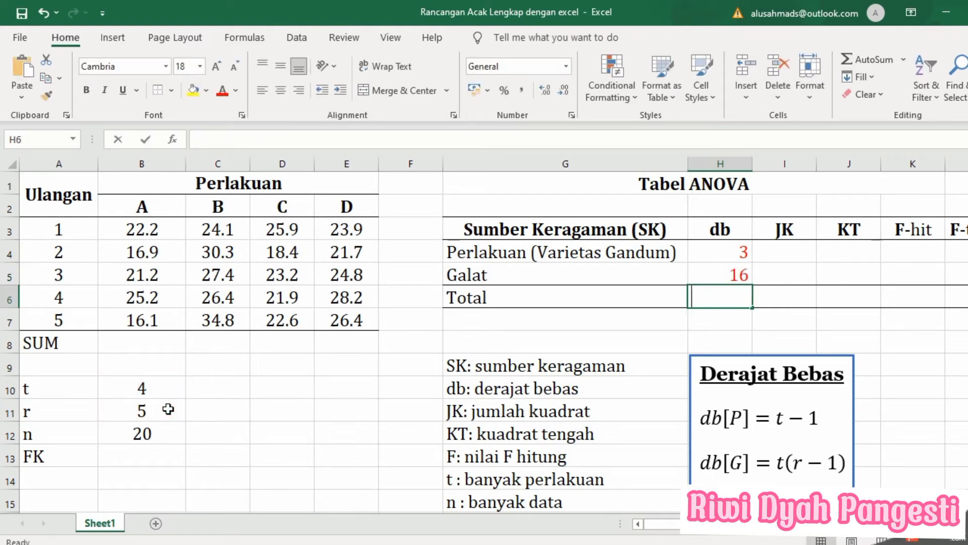
# Step: Calculate the total degrees of freedom in H6 with =B10*B11-1
pyautogui.write('=')
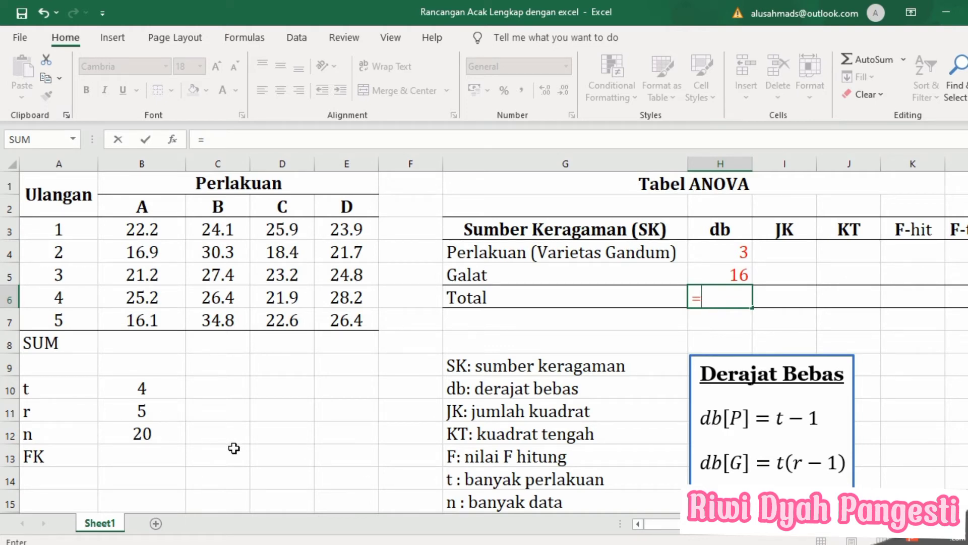
pyautogui.click(147, 389)
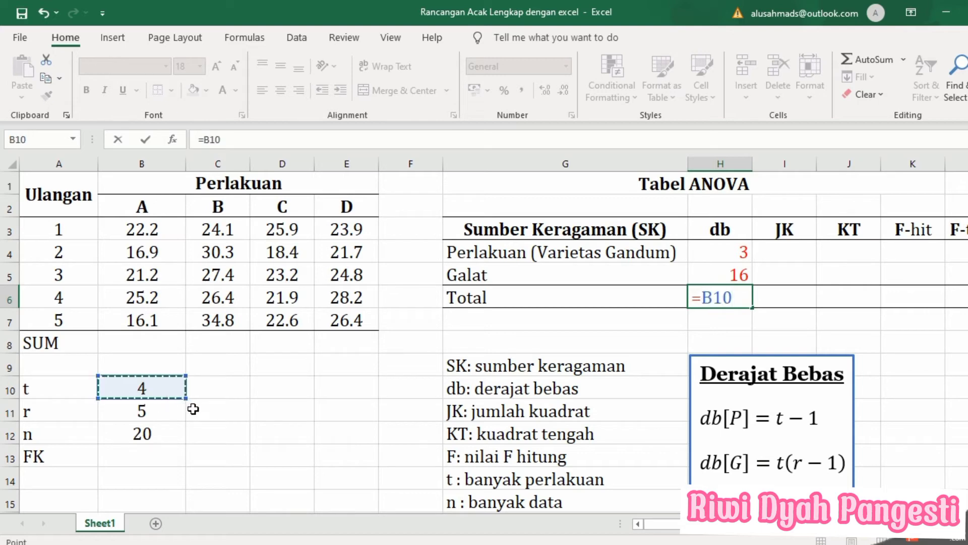
pyautogui.write('*')
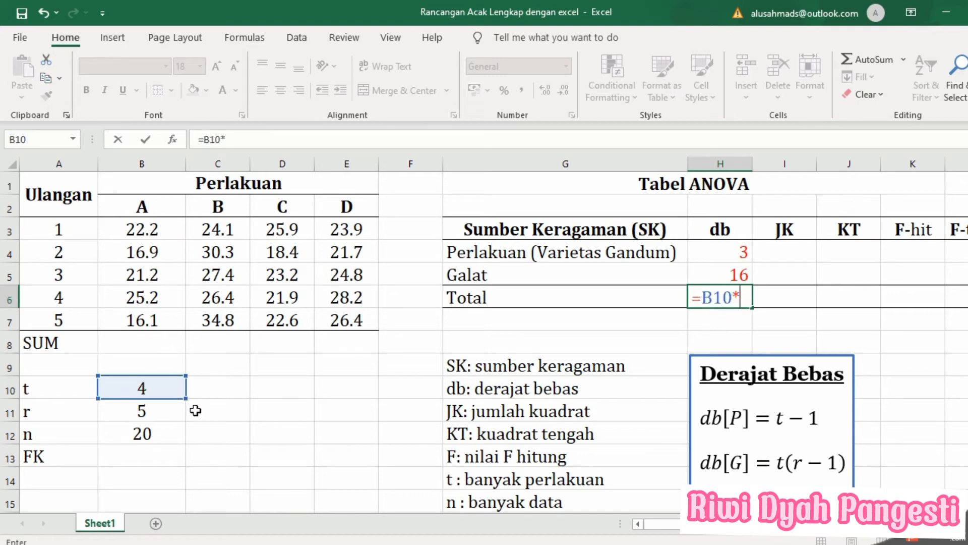
pyautogui.click(136, 412)
pyautogui.write('-1')
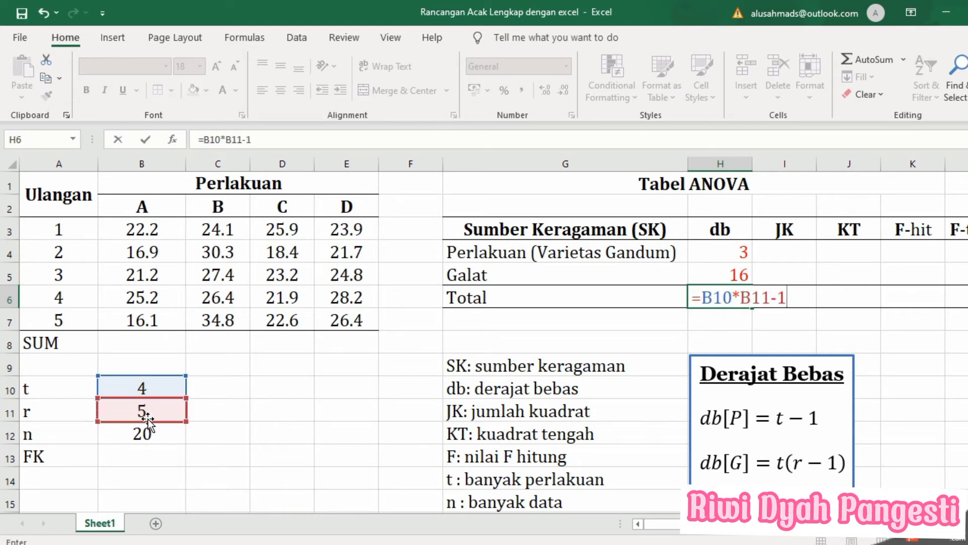
pyautogui.press('Return')
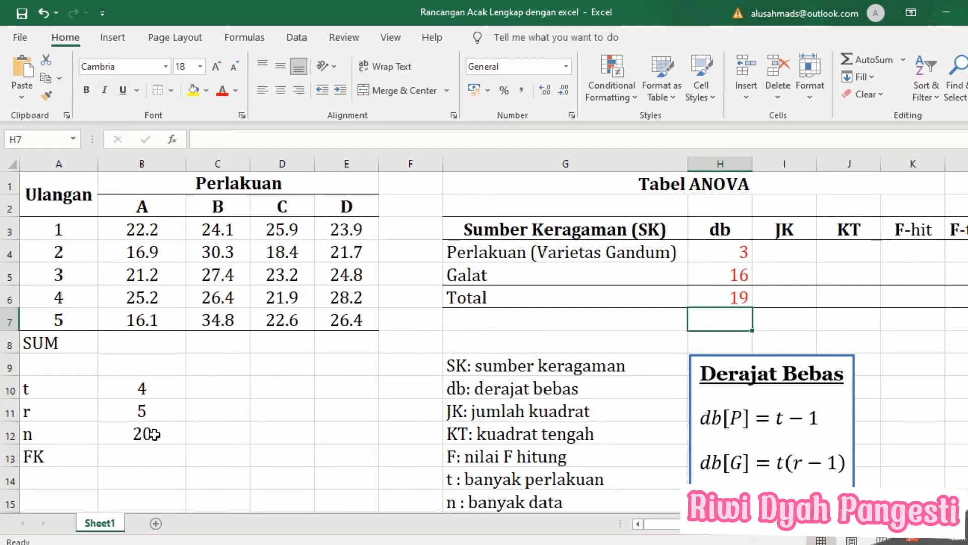
# Step: Compute the grand total of all observations in F8 by summing the range B3:E7
pyautogui.click(412, 339)
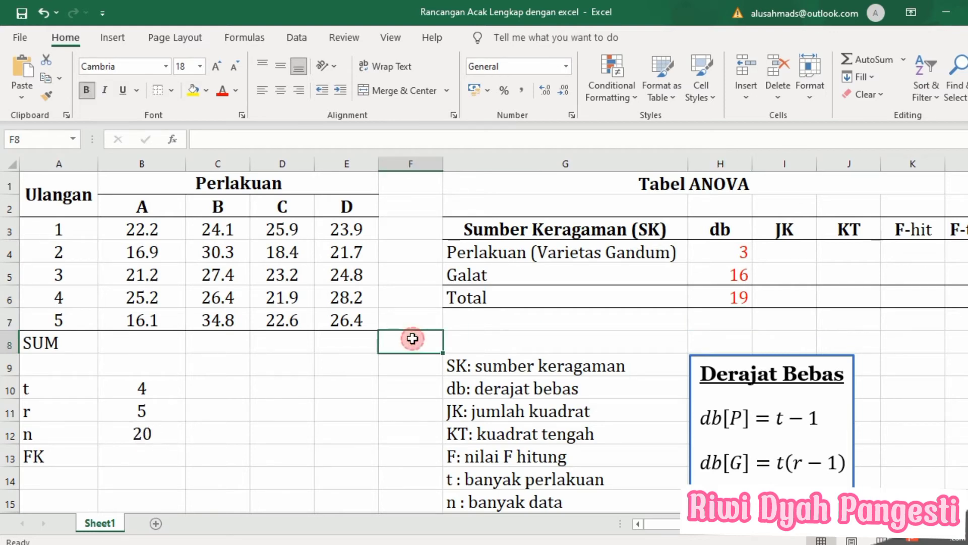
pyautogui.write('=sum')
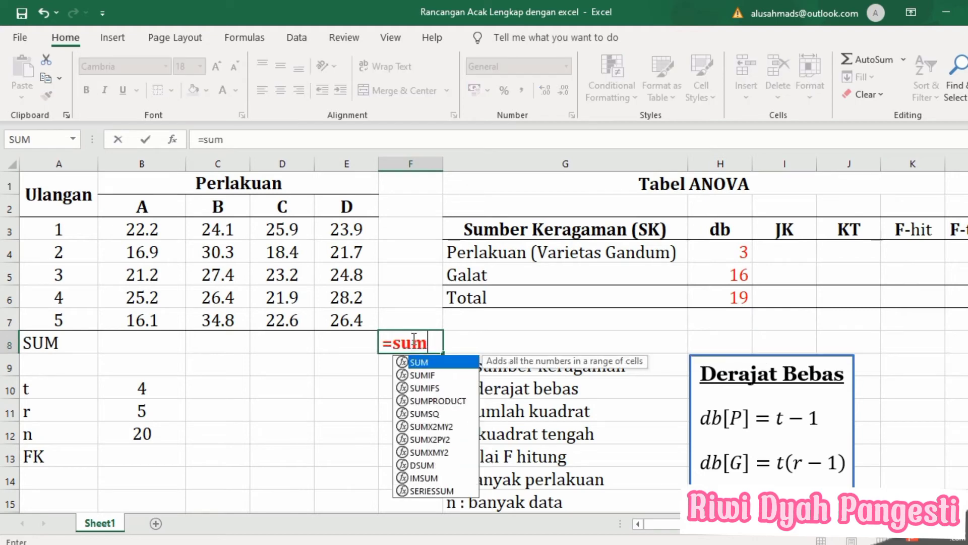
pyautogui.press('Tab')
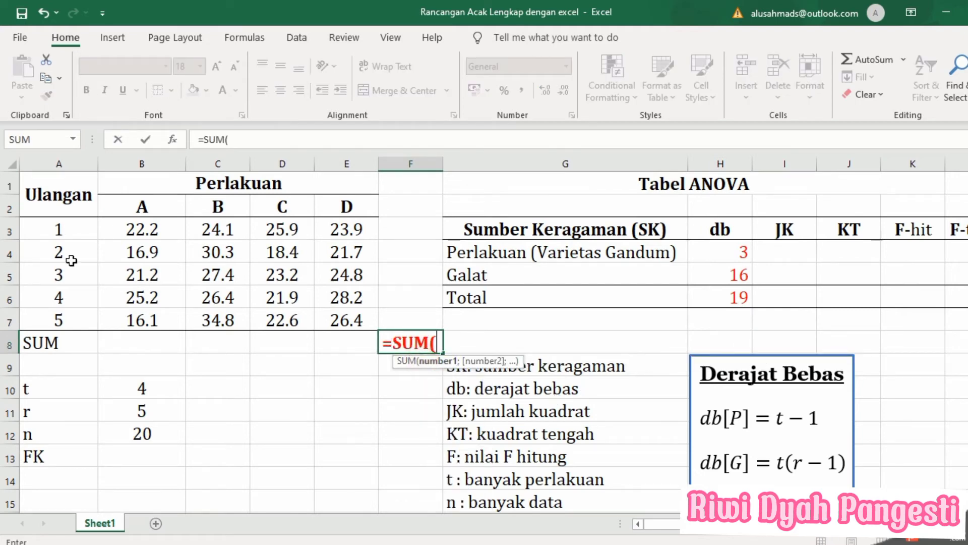
pyautogui.moveTo(135, 224); pyautogui.dragTo(337, 318)
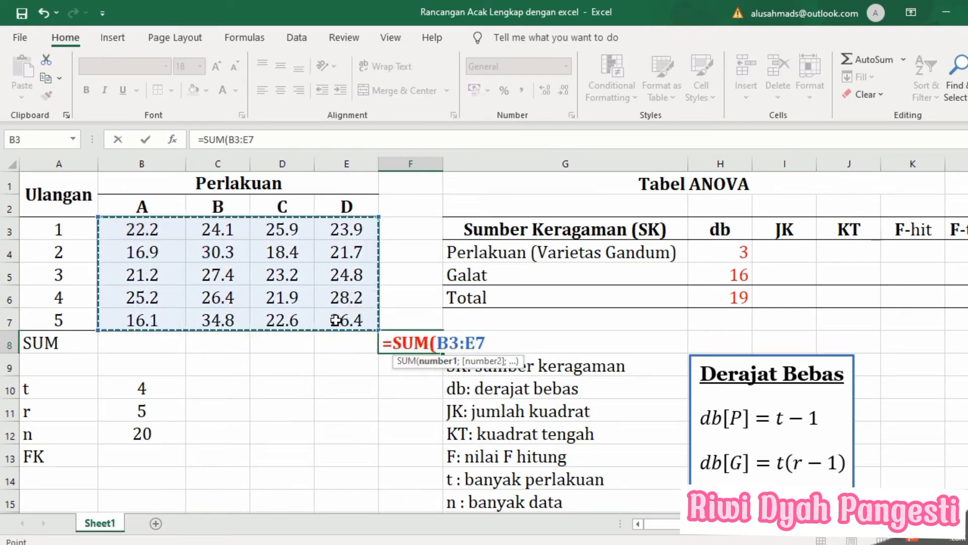
pyautogui.press('Return')
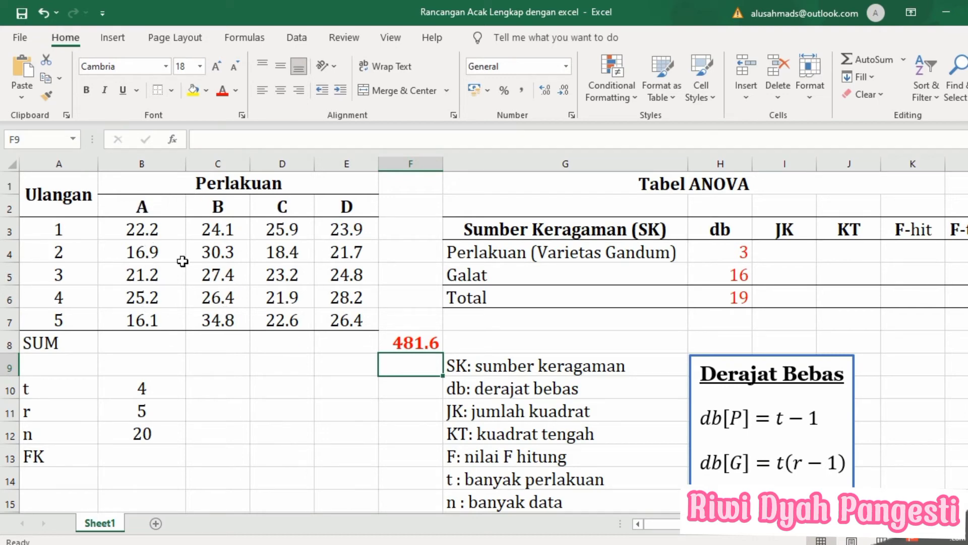
# Step: Sum treatment A's observations in B8 with =SUM(B3:B7) and fill the formula across to E8 for treatments B to D
pyautogui.click(146, 346)
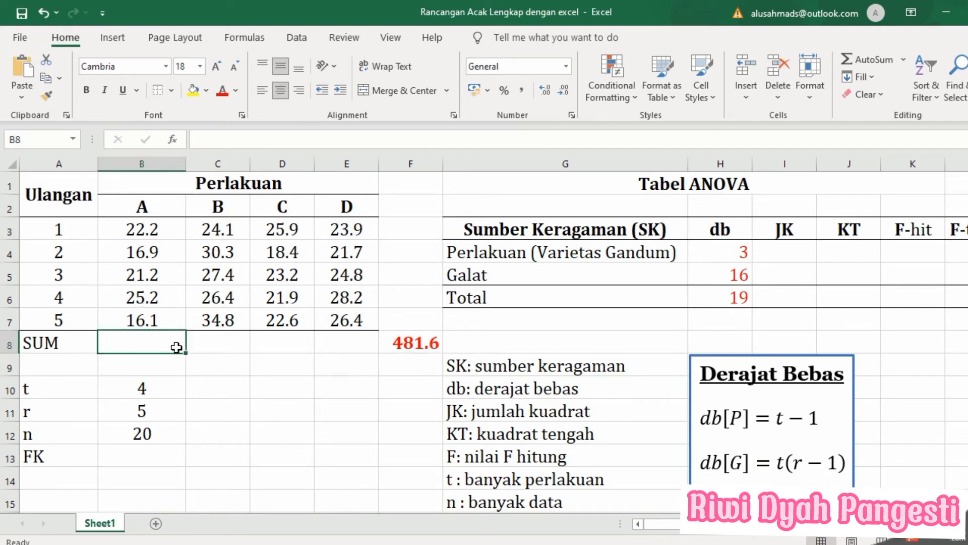
pyautogui.write('=sum')
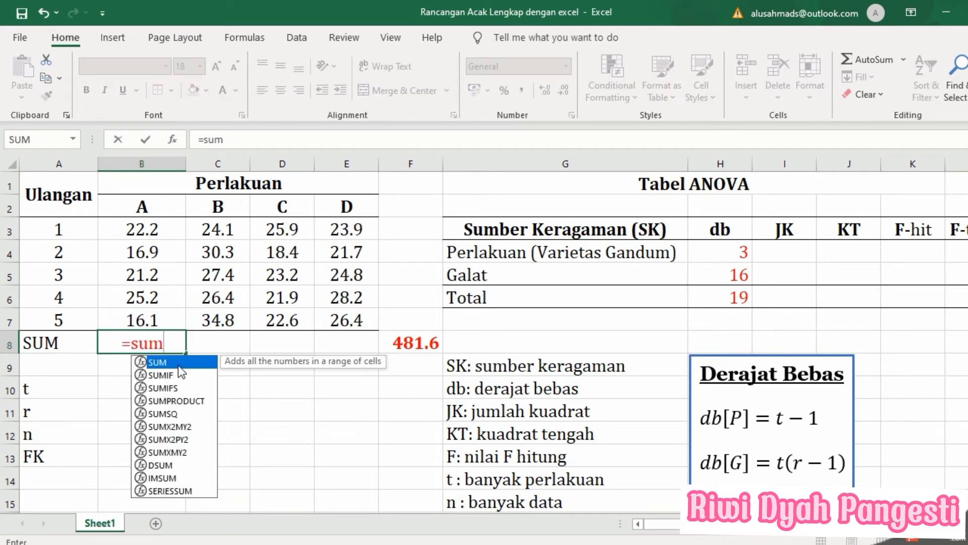
pyautogui.doubleClick(176, 363)
pyautogui.moveTo(141, 229); pyautogui.dragTo(166, 313)
pyautogui.press('Return')
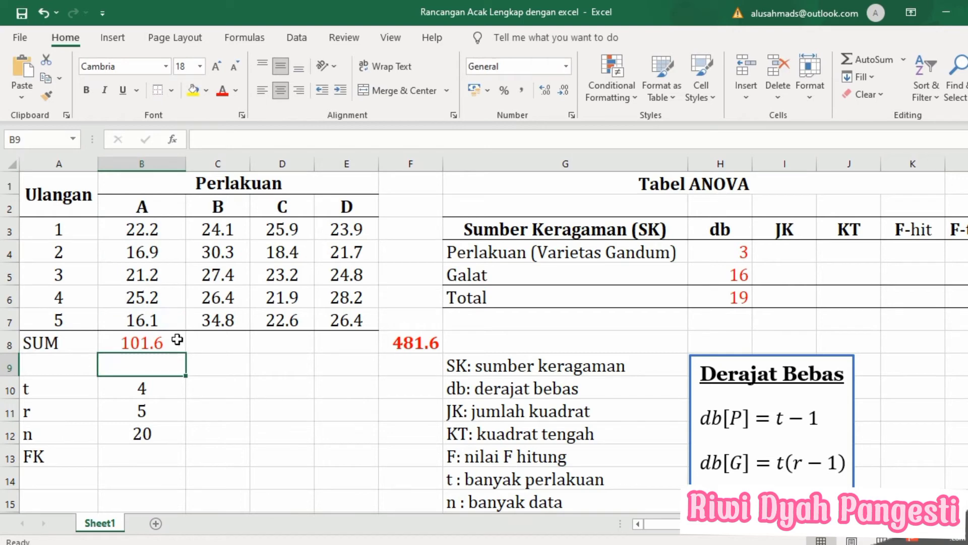
pyautogui.click(169, 342)
pyautogui.moveTo(186, 353); pyautogui.dragTo(353, 360)
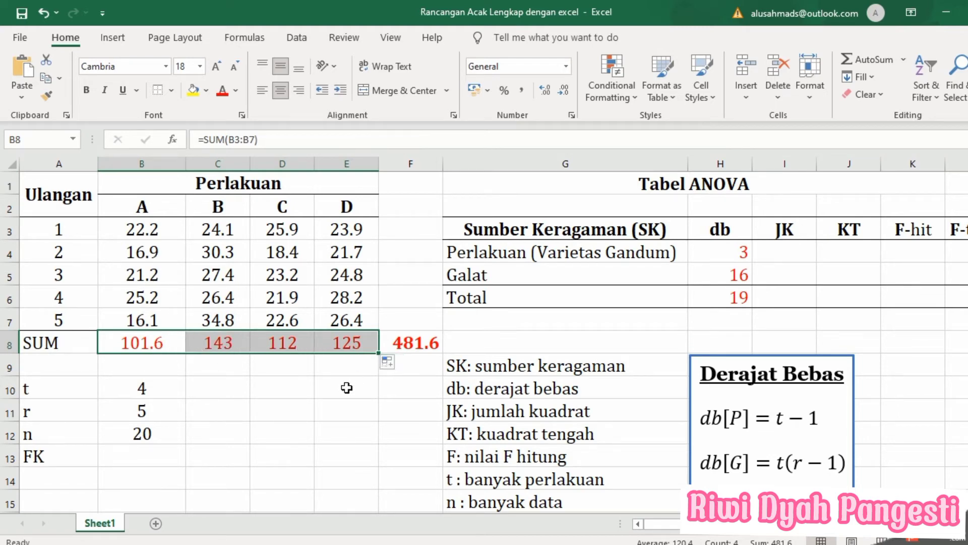
pyautogui.click(407, 346)
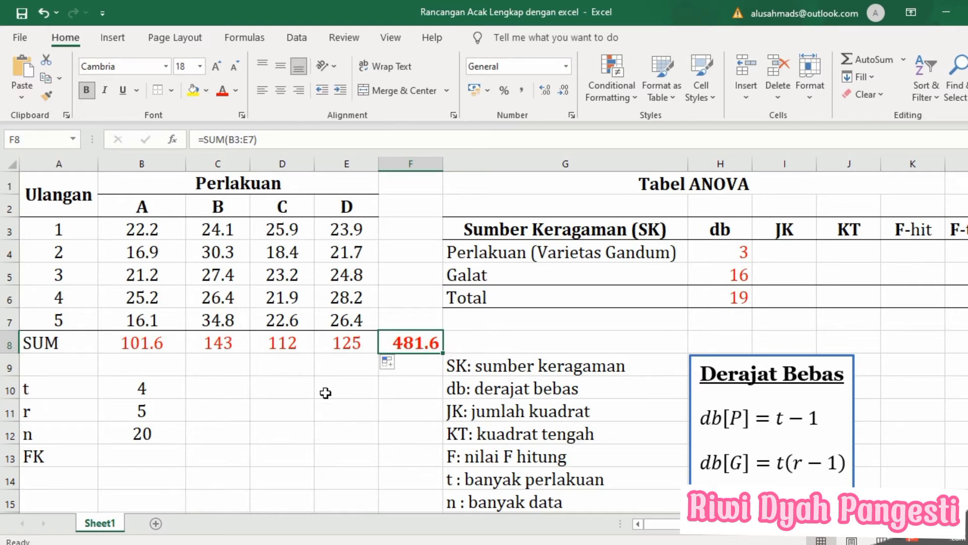
# Step: Calculate the correction factor (FK) in B13 with =F8^2/B12
pyautogui.click(160, 455)
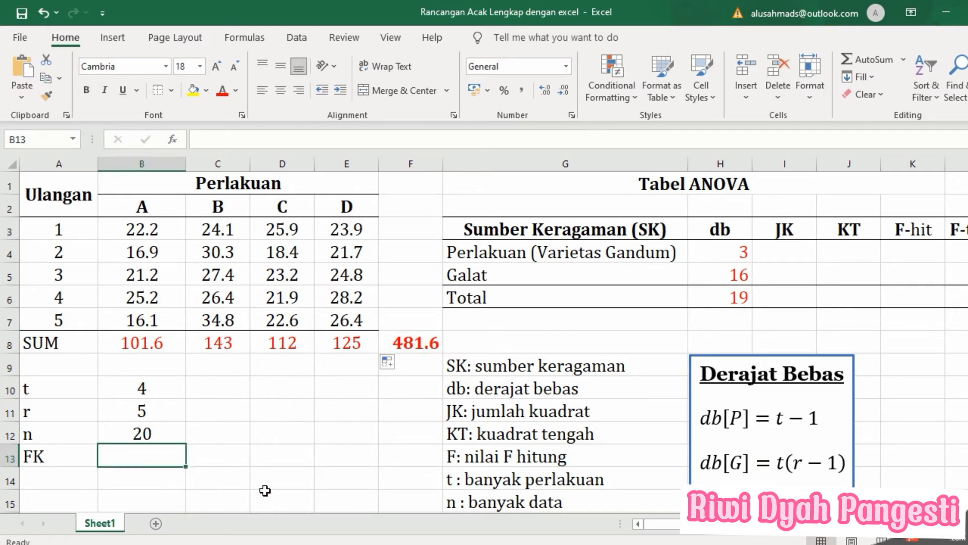
pyautogui.write('=')
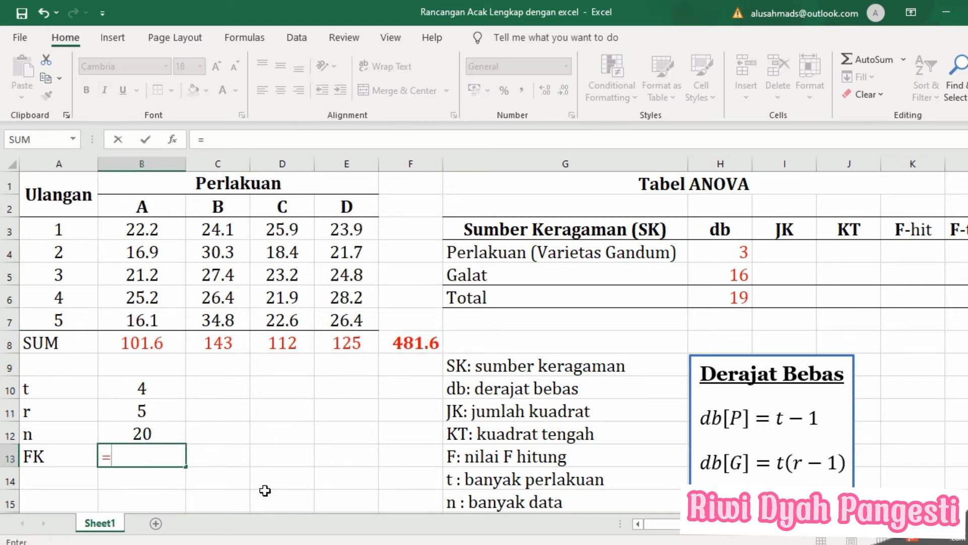
pyautogui.click(408, 342)
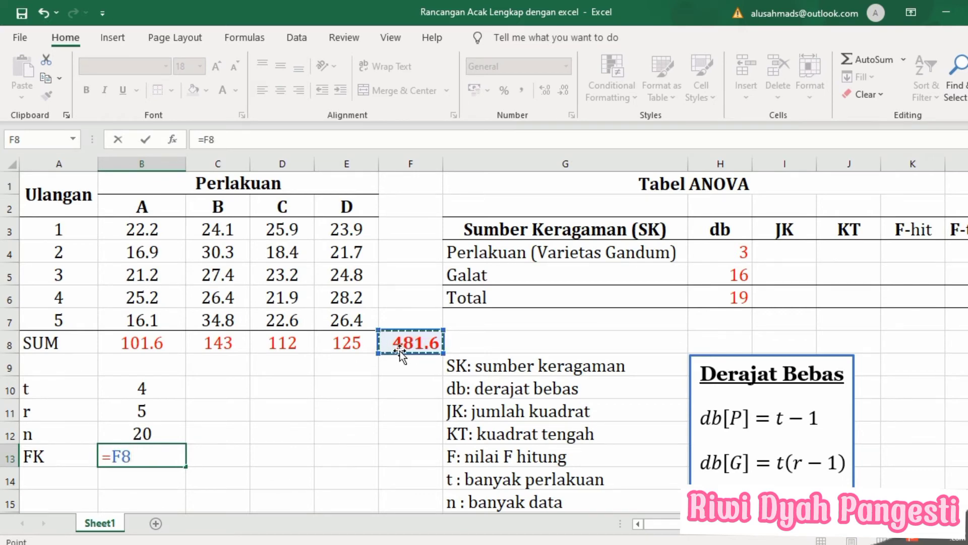
pyautogui.write('^2/')
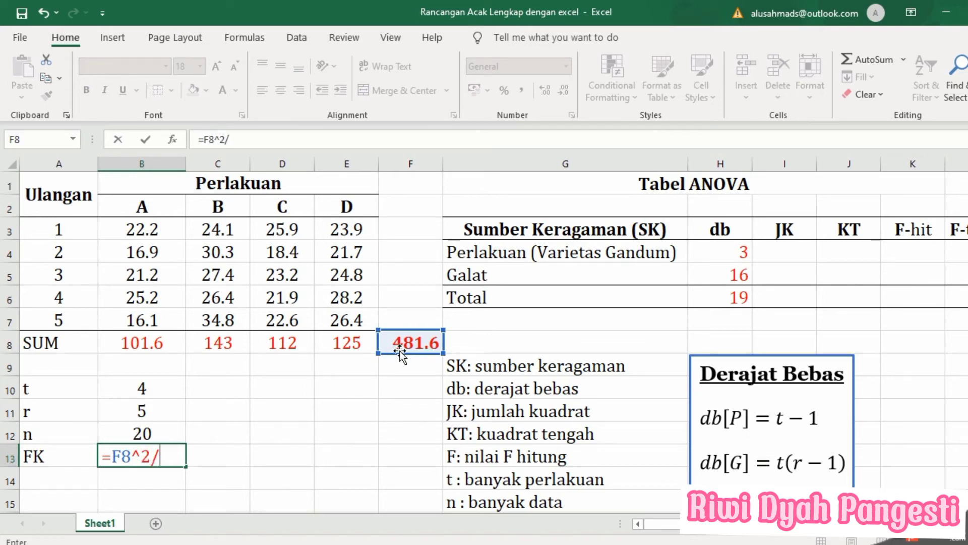
pyautogui.click(169, 433)
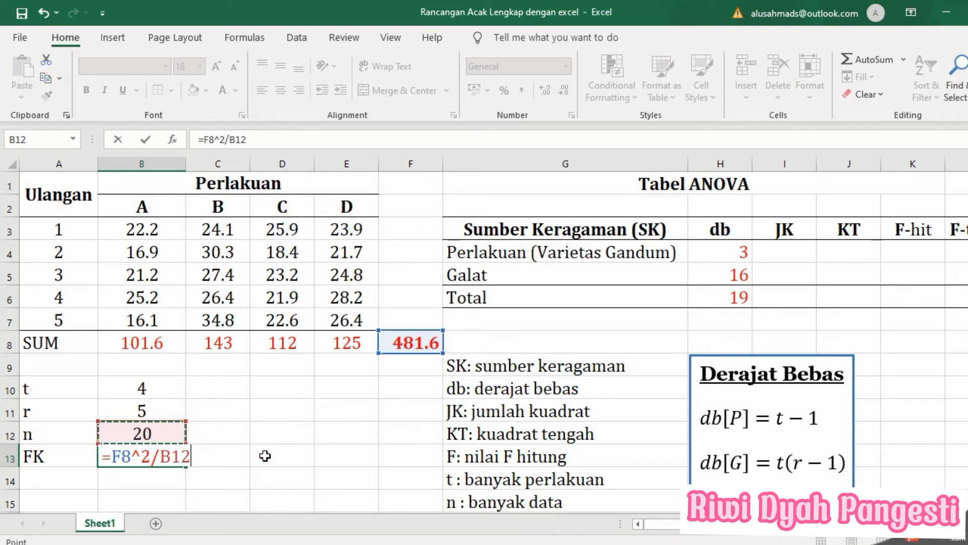
pyautogui.press('Return')
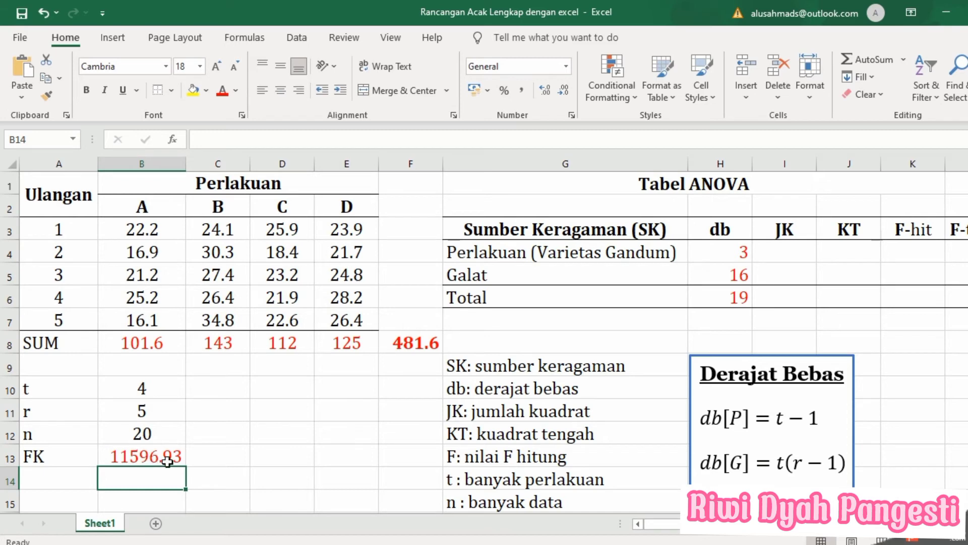
# Step: Consult the Jumlah Kuadrat formulas below the table and calculate the treatment (Perlakuan) sum of squares in I4 with =(SUMSQ(B8:E8)/B11)-B13
pyautogui.click(787, 248)
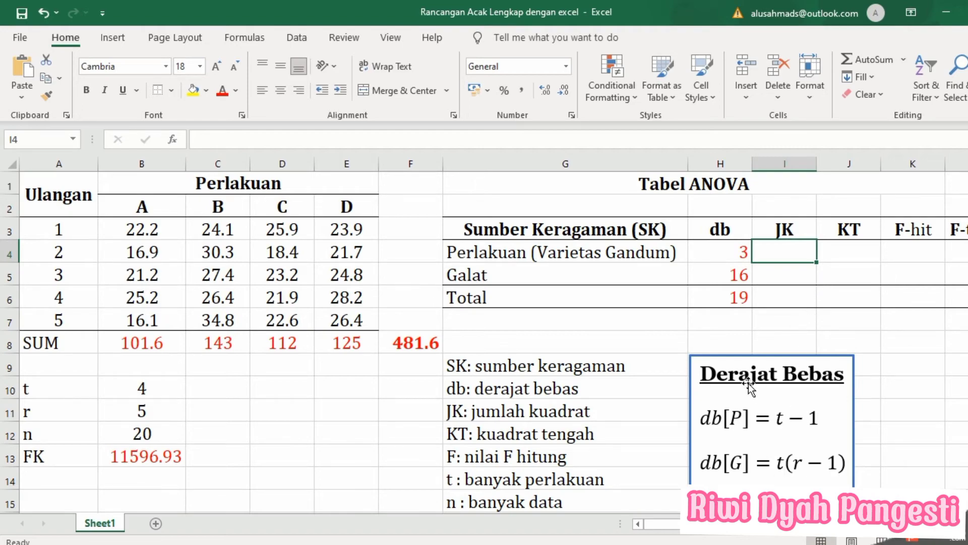
pyautogui.scroll(-10, 748, 385)
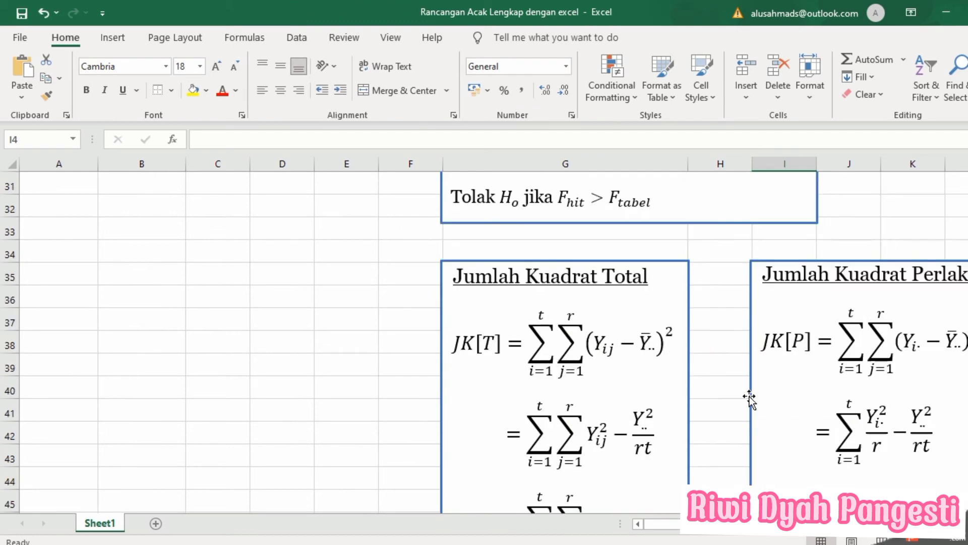
pyautogui.scroll(-1, 750, 398)
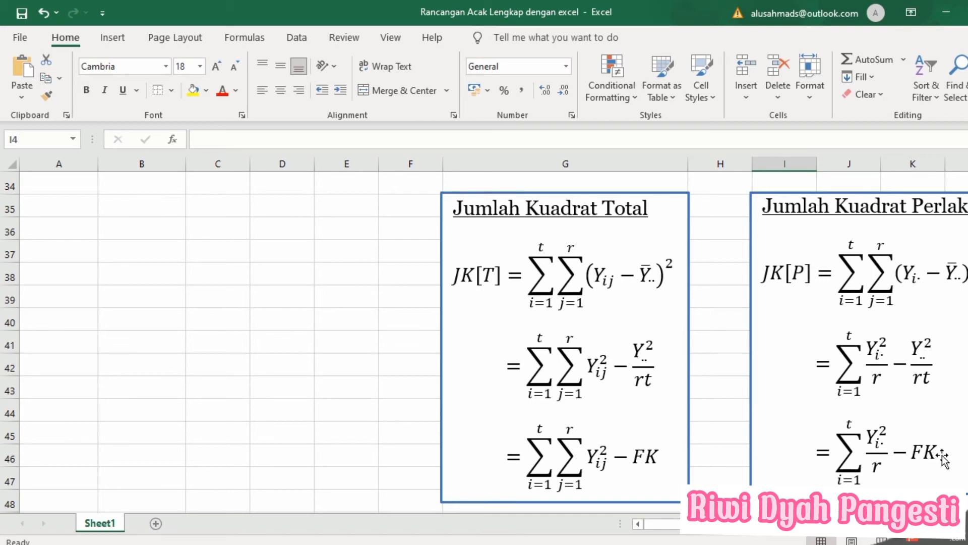
pyautogui.scroll(8, 770, 434)
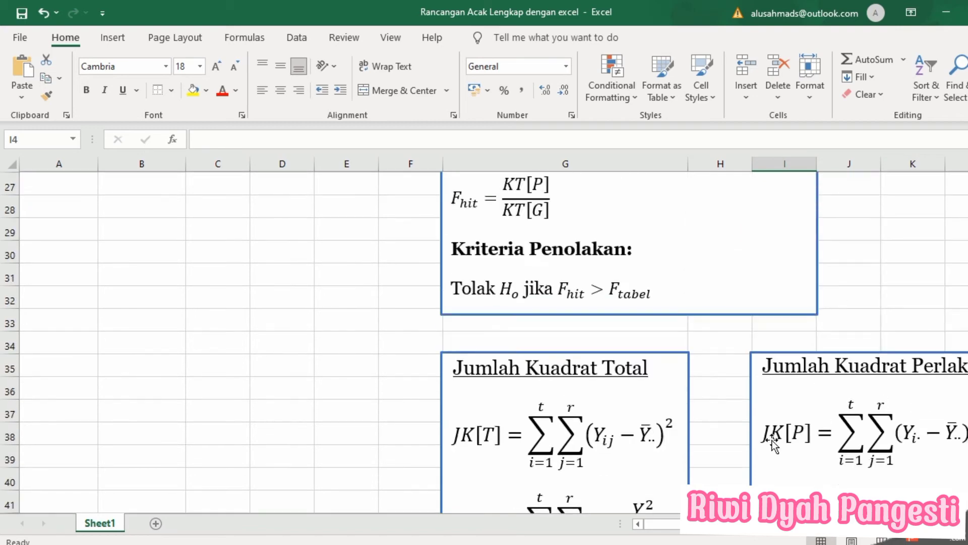
pyautogui.scroll(3, 772, 426)
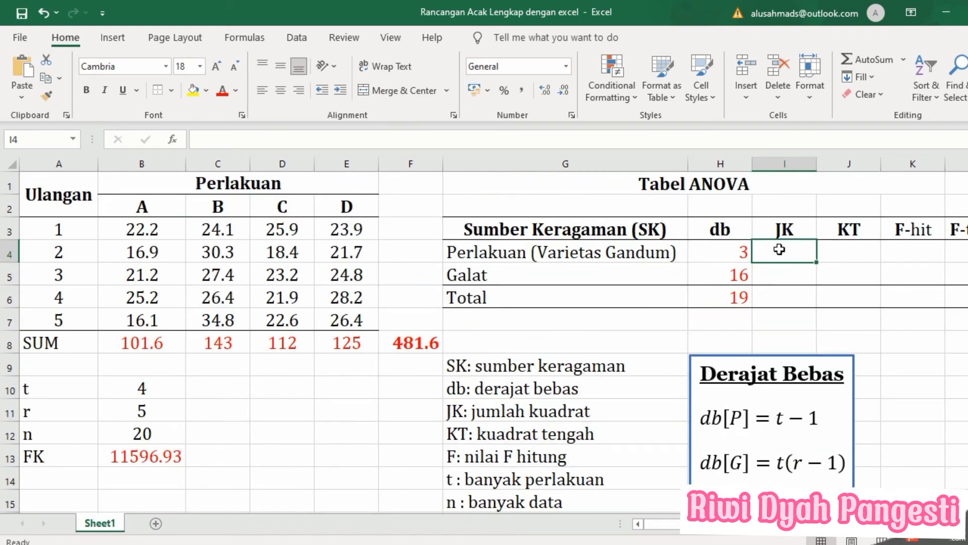
pyautogui.write('=')
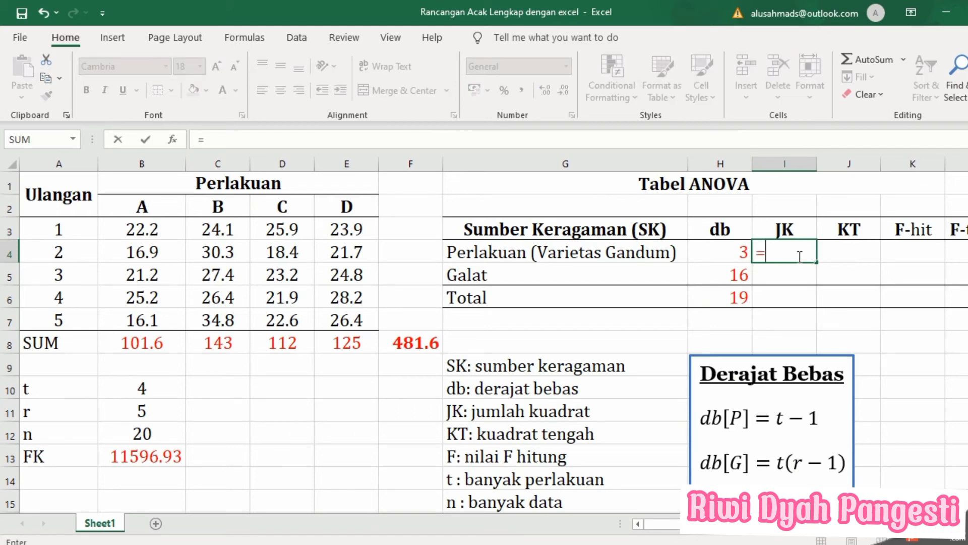
pyautogui.write('sumsq')
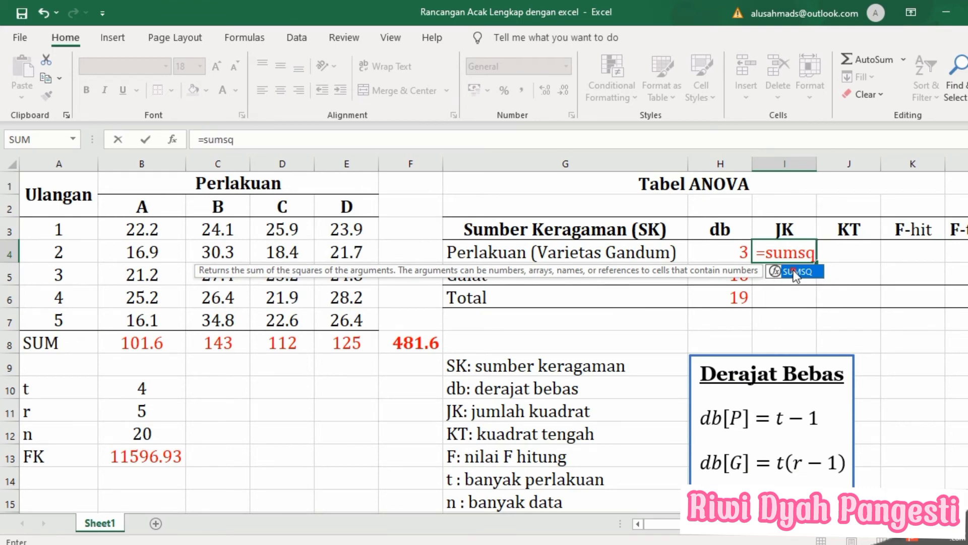
pyautogui.doubleClick(795, 272)
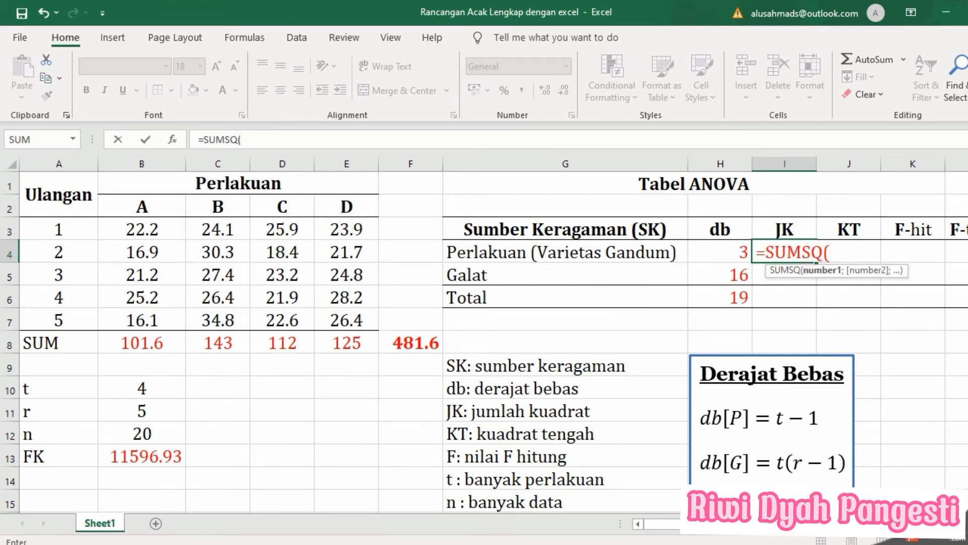
pyautogui.click(157, 346)
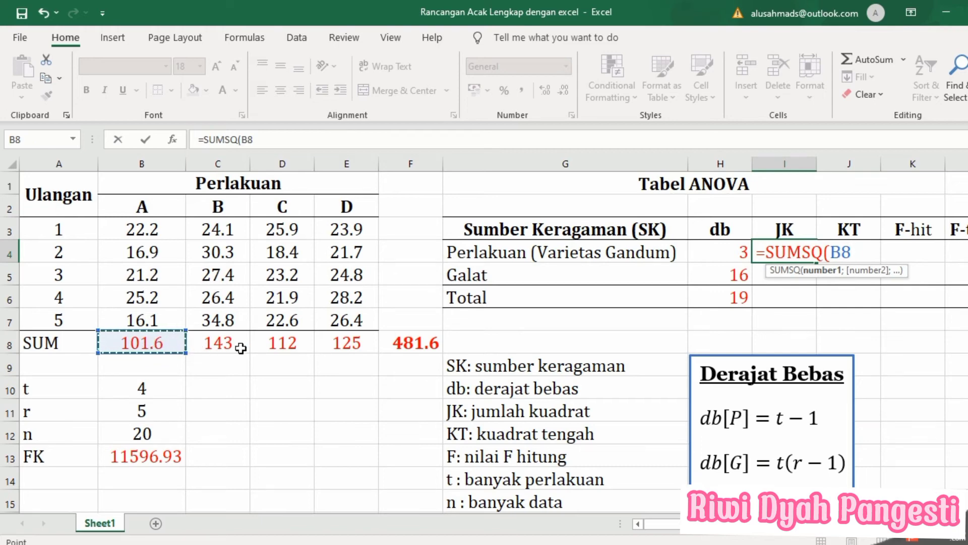
pyautogui.keyDown('shift'); pyautogui.click(356, 342); pyautogui.keyUp('shift')
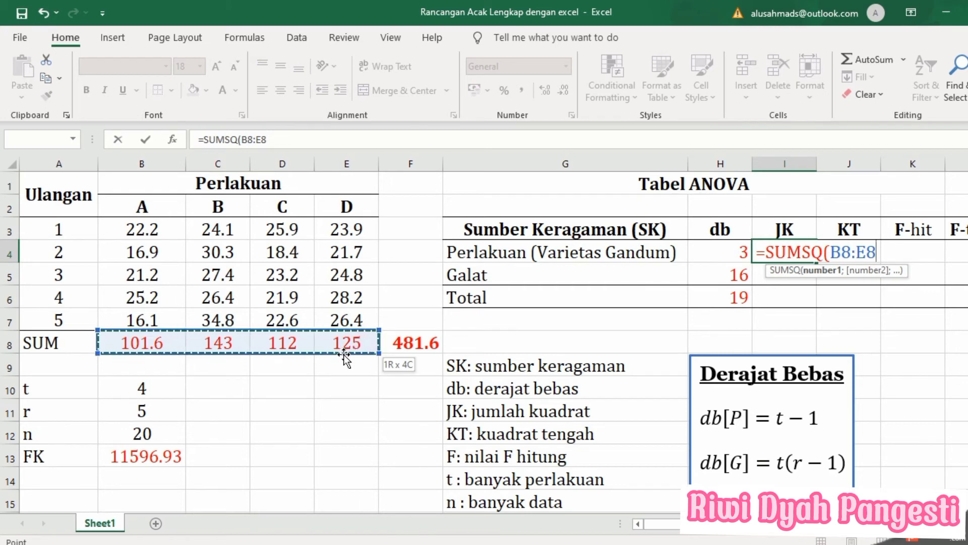
pyautogui.write(')')
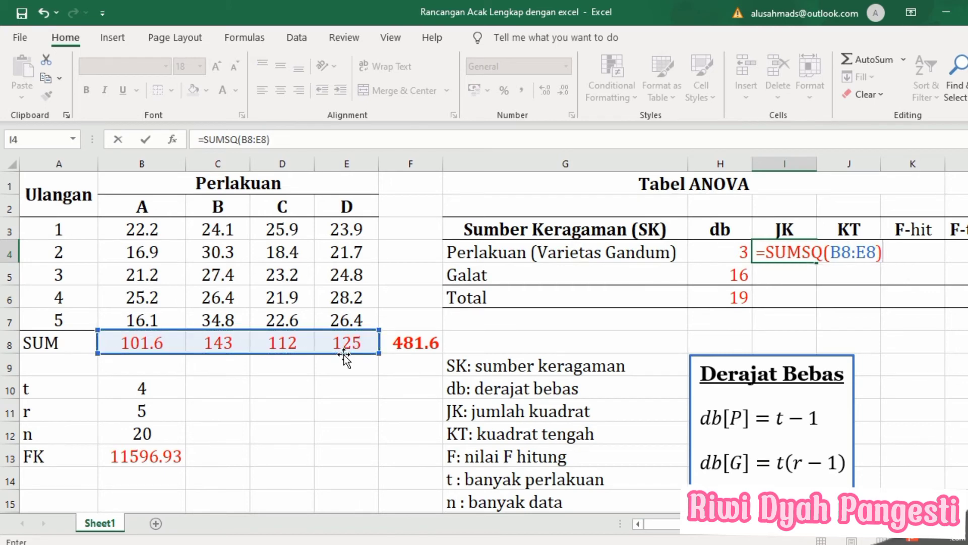
pyautogui.write('/')
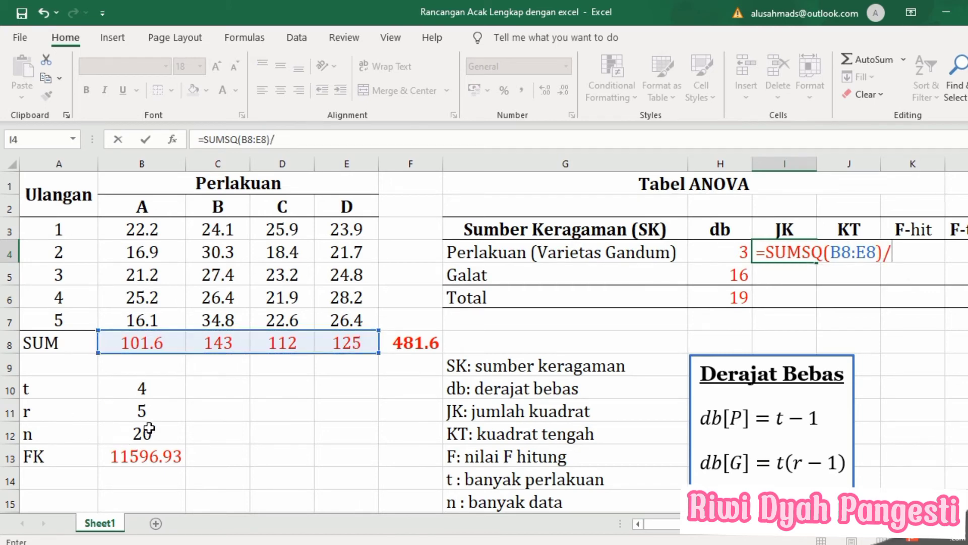
pyautogui.click(145, 411)
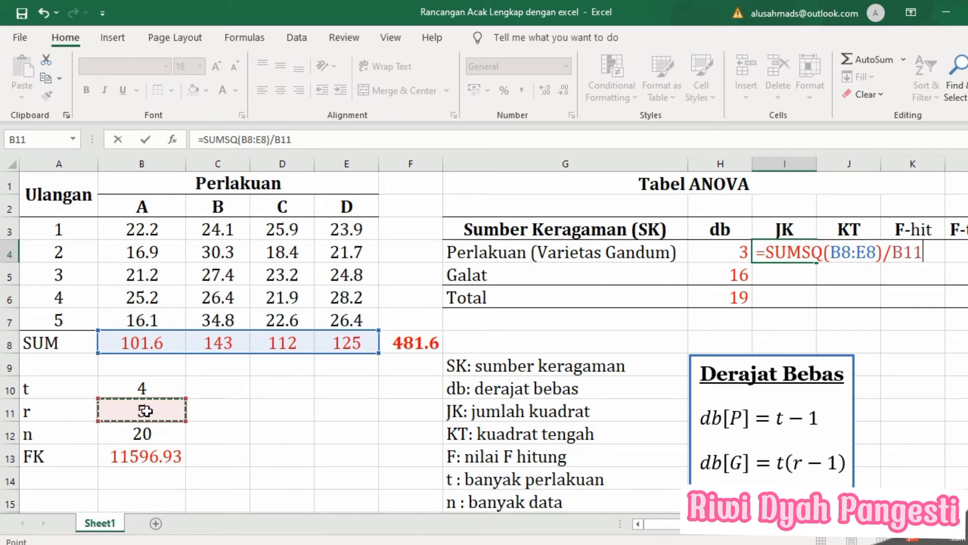
pyautogui.write(')-')
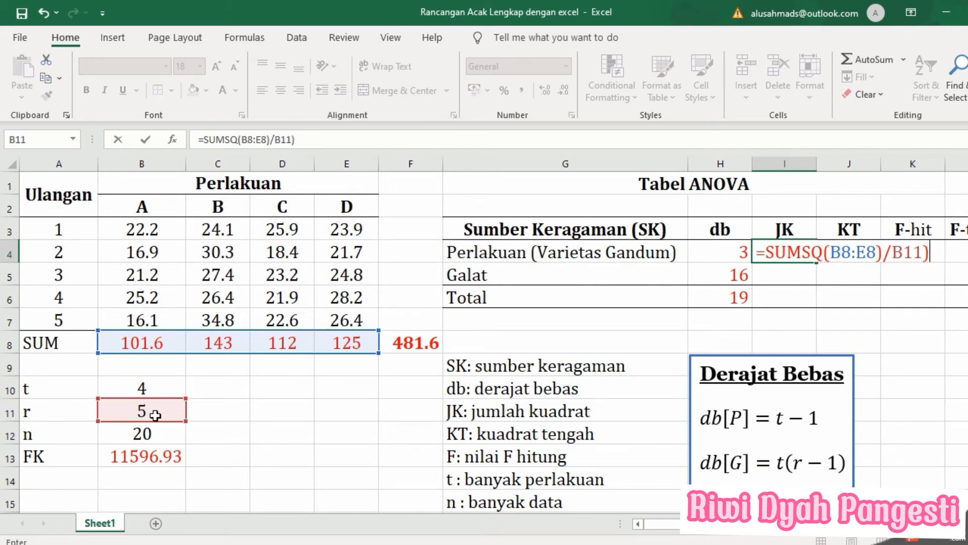
pyautogui.click(166, 455)
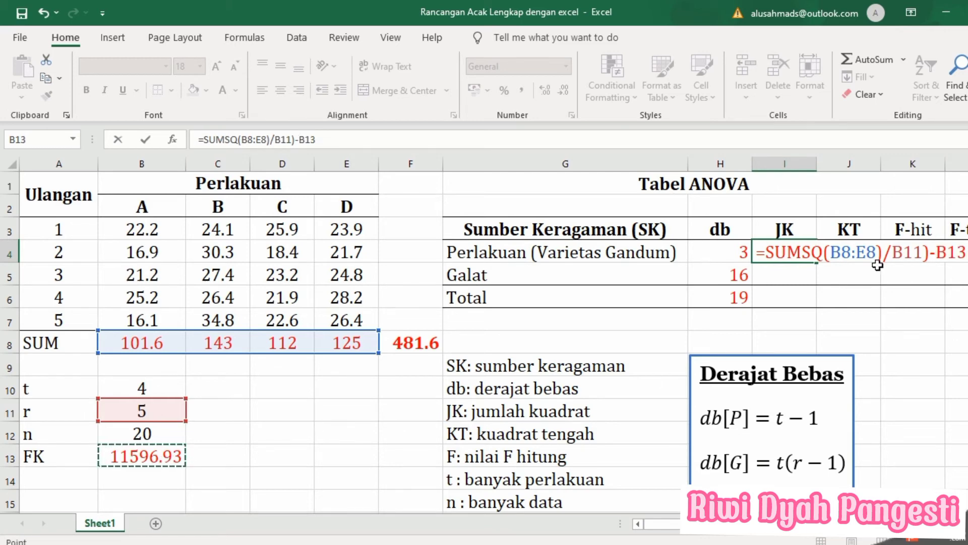
pyautogui.click(773, 256)
pyautogui.write('(')
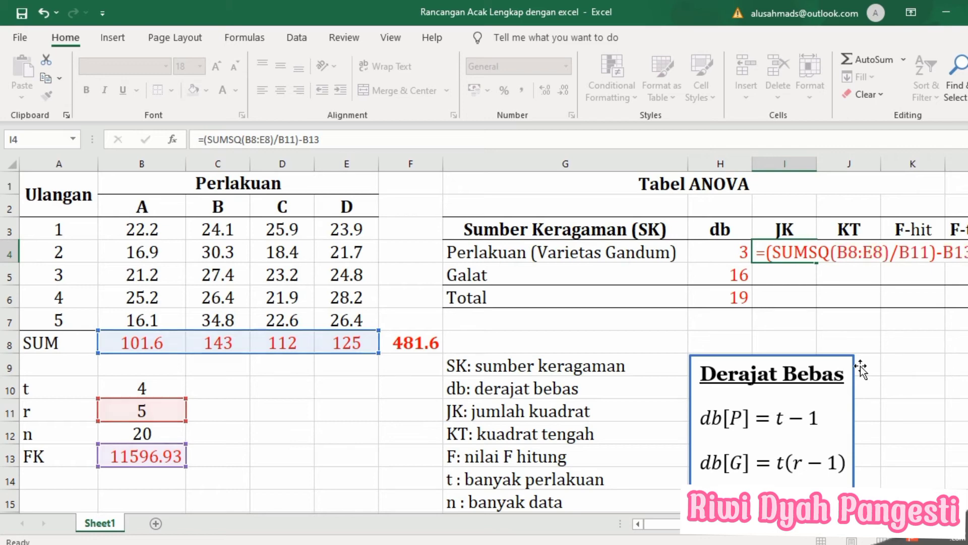
pyautogui.press('Return')
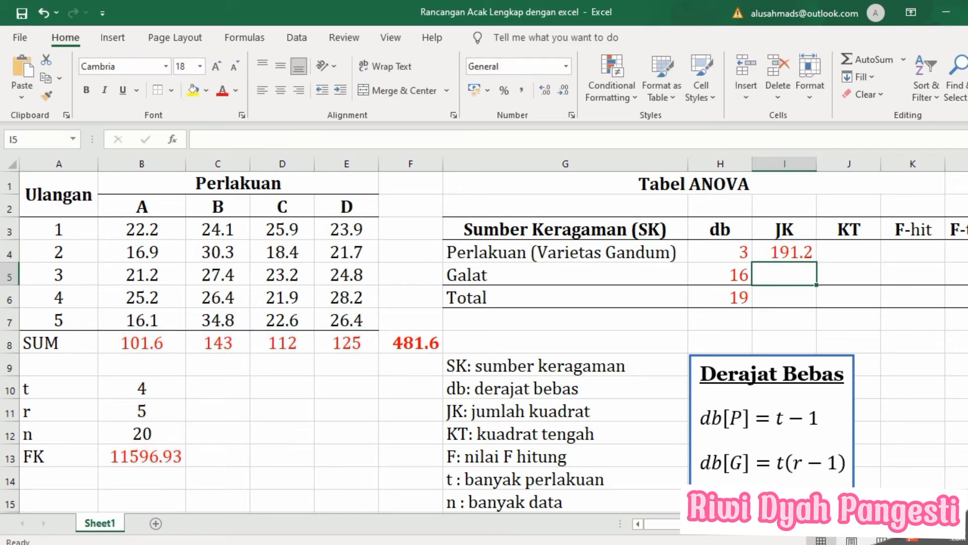
# Step: Calculate the total sum of squares in I6 with =SUMSQ(B3:E7)-B13
pyautogui.hscroll(2, 494, 332)
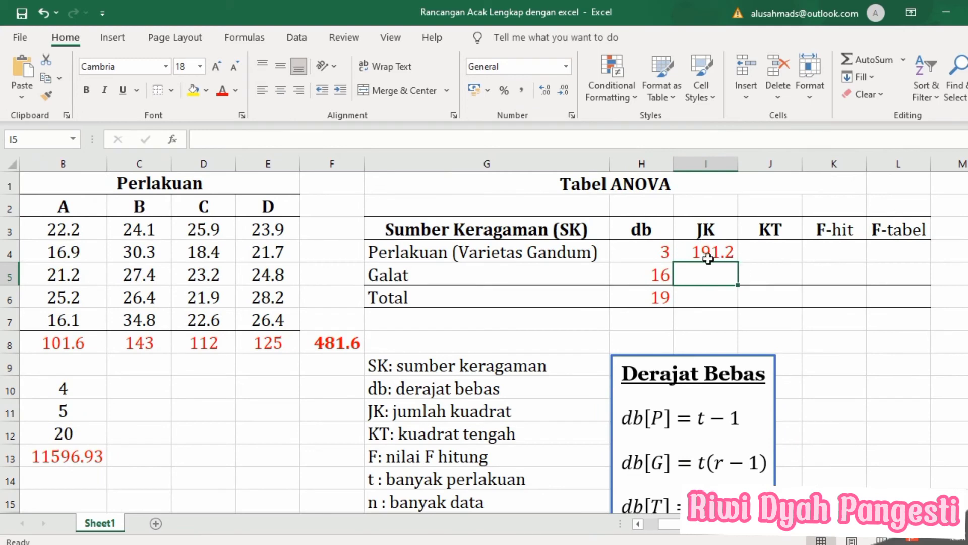
pyautogui.click(710, 297)
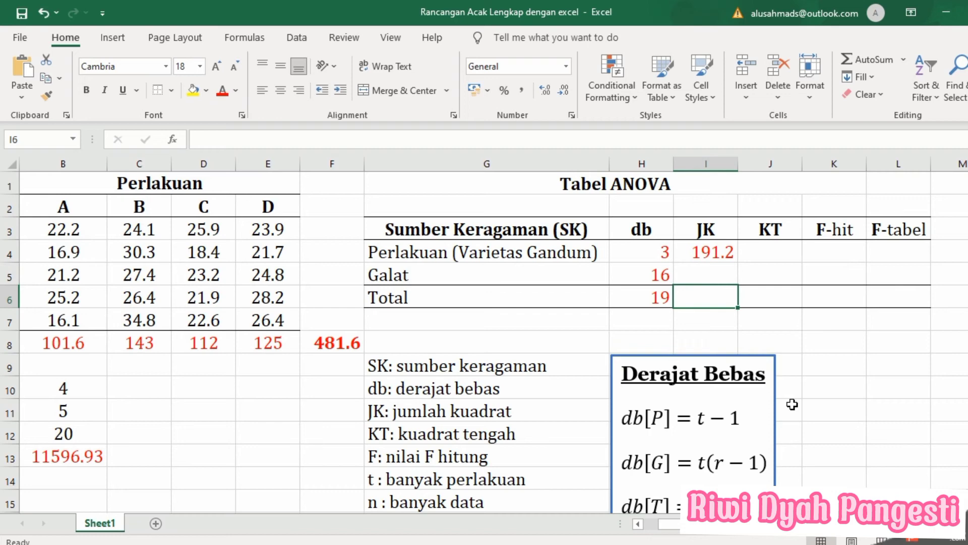
pyautogui.write('=')
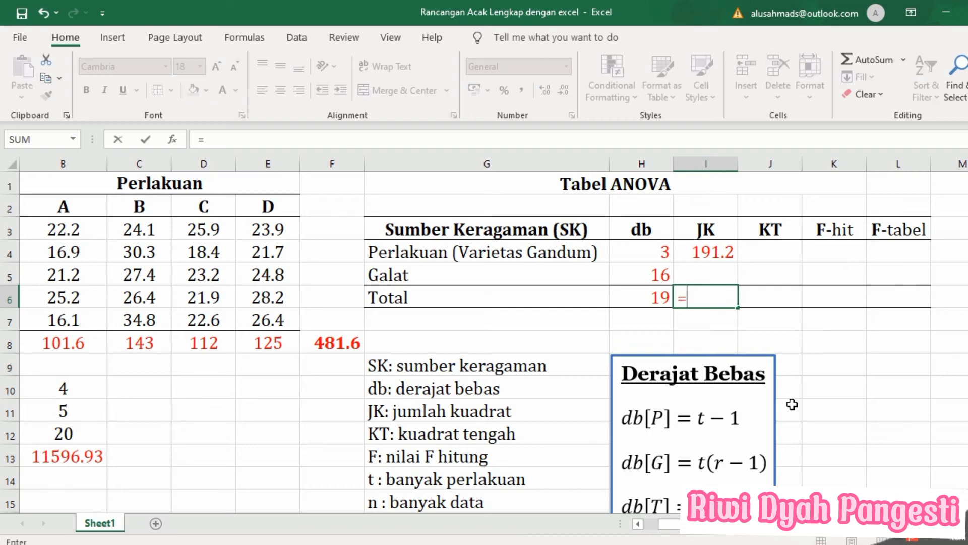
pyautogui.write('sum')
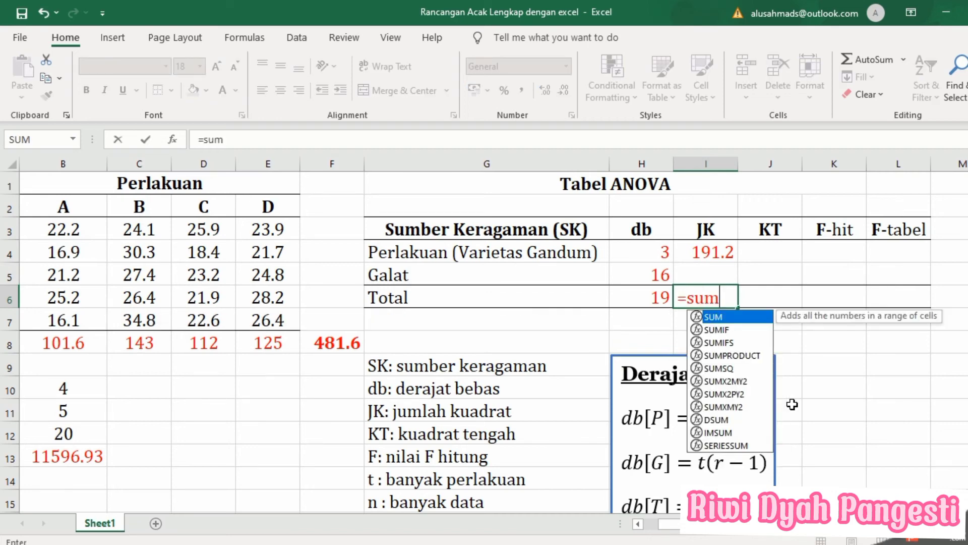
pyautogui.doubleClick(721, 368)
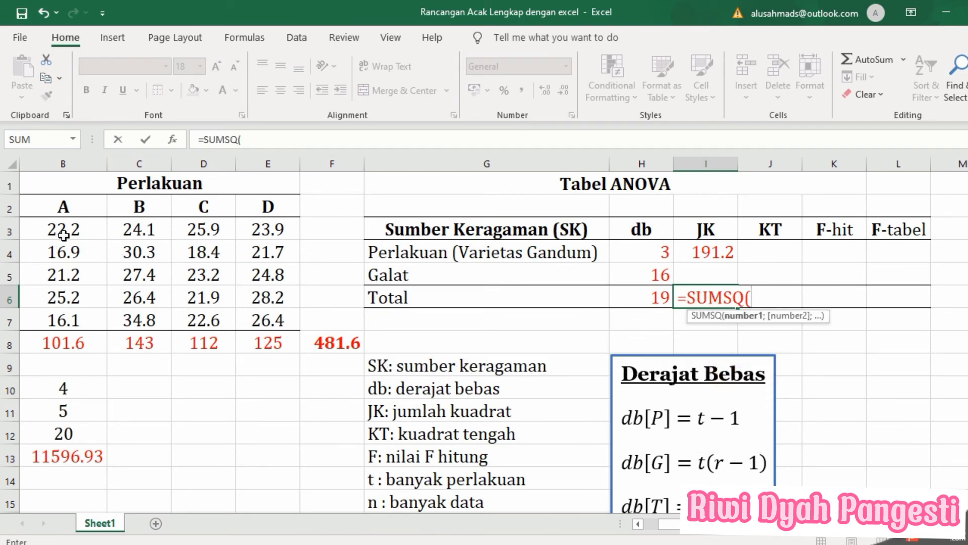
pyautogui.moveTo(65, 231); pyautogui.dragTo(285, 320)
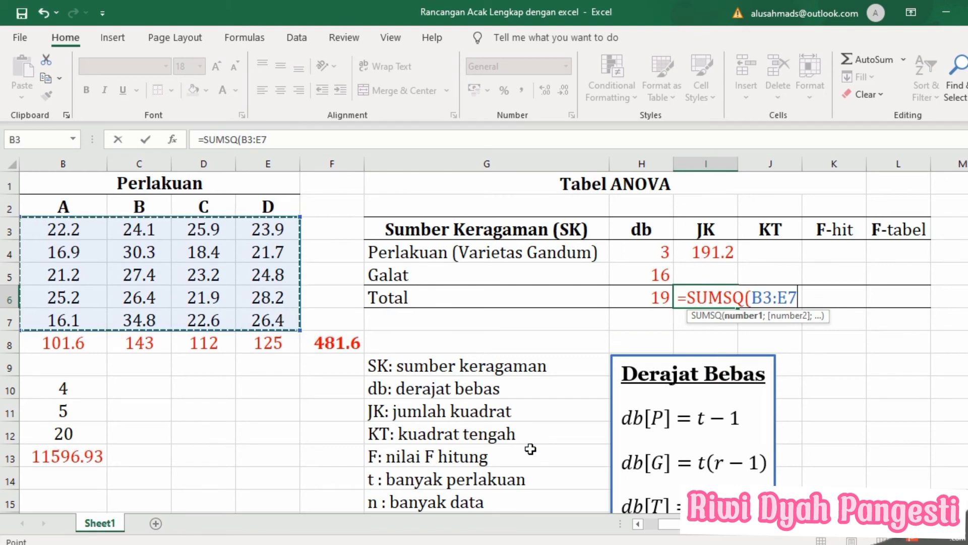
pyautogui.write(')-')
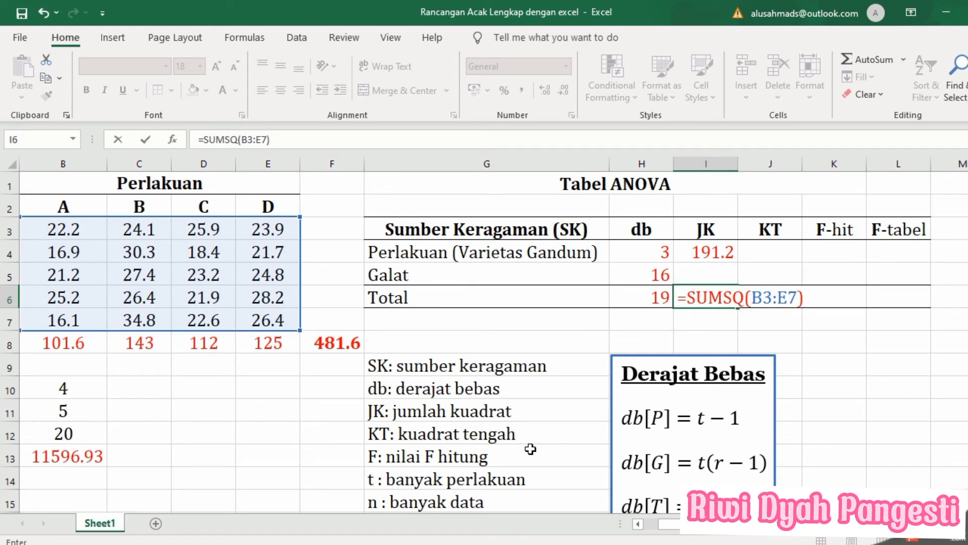
pyautogui.click(47, 452)
pyautogui.press('Return')
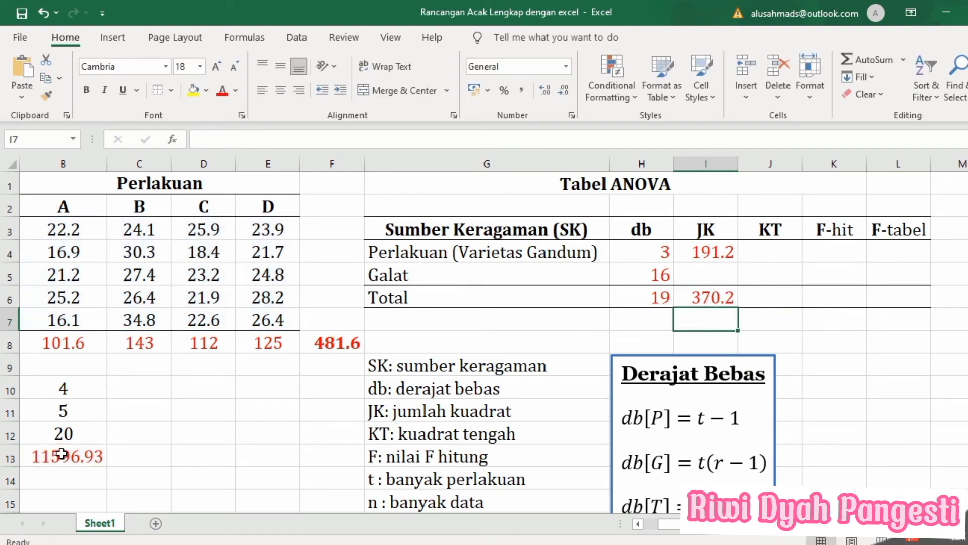
# Step: Calculate the error (Galat) sum of squares in I5 by subtracting the treatment value from the total with =I6-I4
pyautogui.click(715, 274)
pyautogui.write('=')
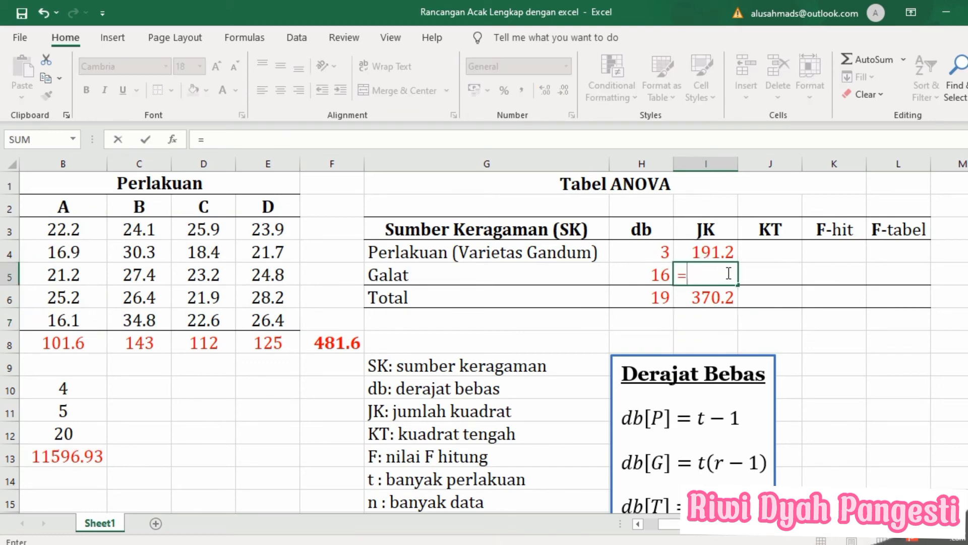
pyautogui.click(703, 295)
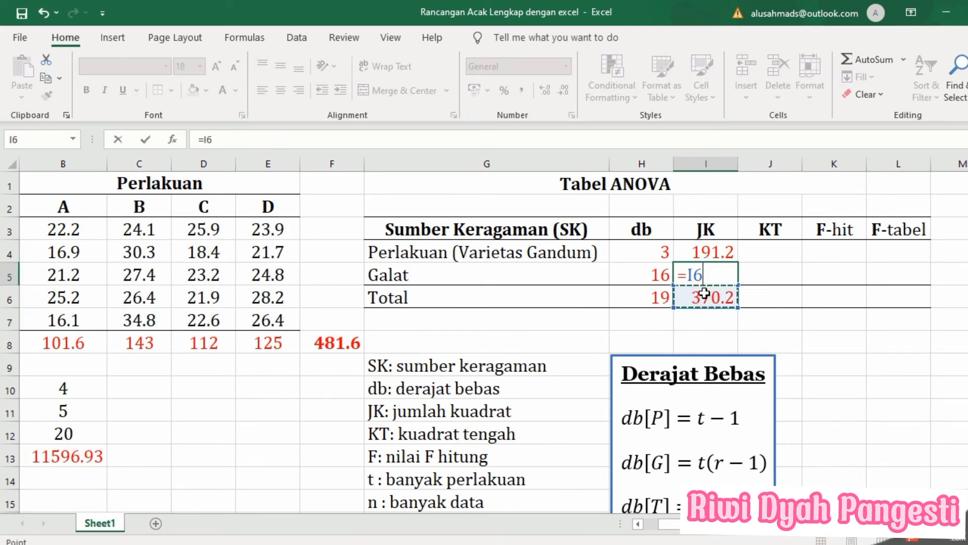
pyautogui.write('-')
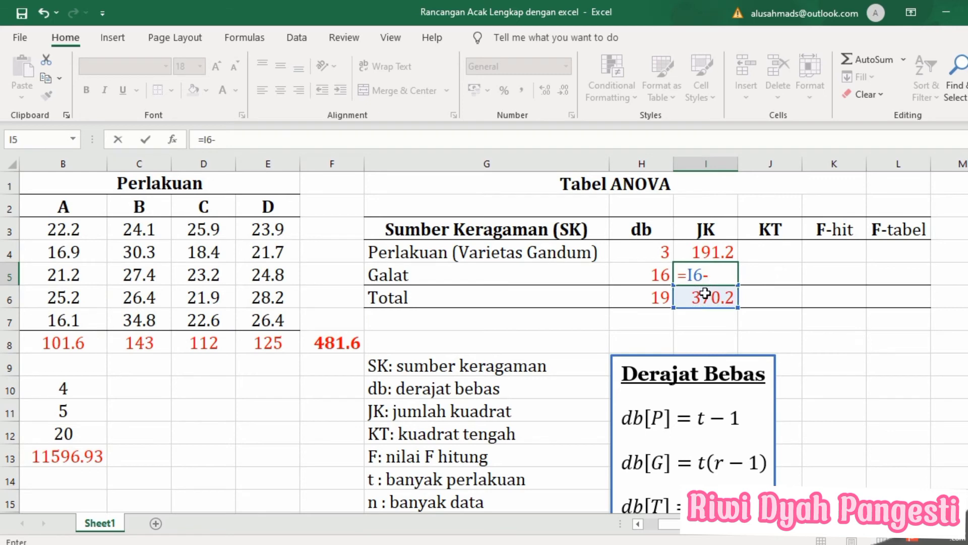
pyautogui.click(718, 251)
pyautogui.press('Return')
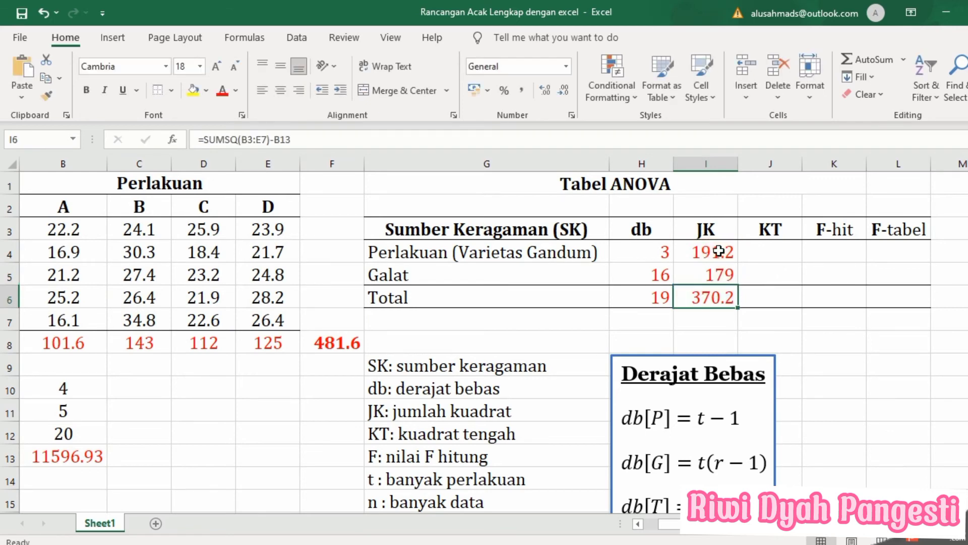
# Step: Calculate the treatment (Perlakuan) mean square in J4 with =I4/H4
pyautogui.click(787, 249)
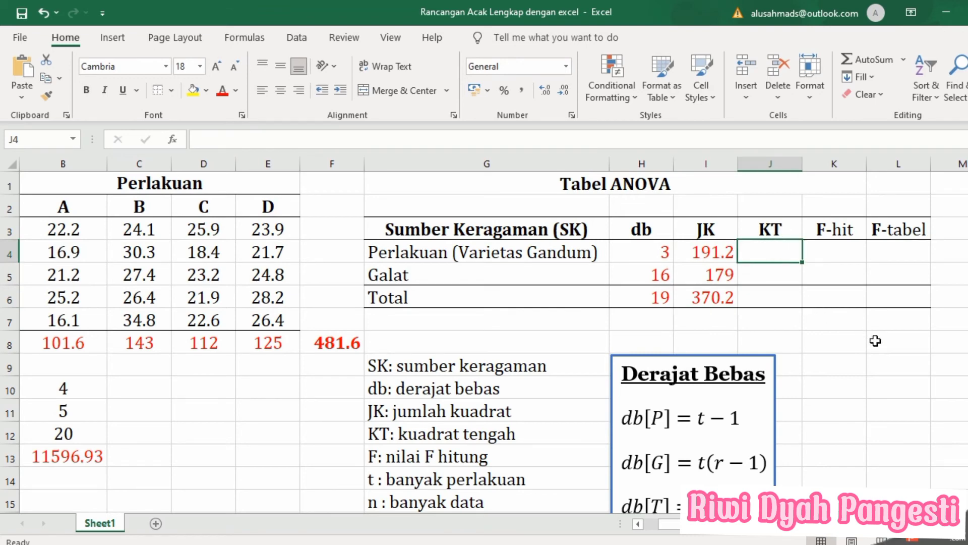
pyautogui.write('=')
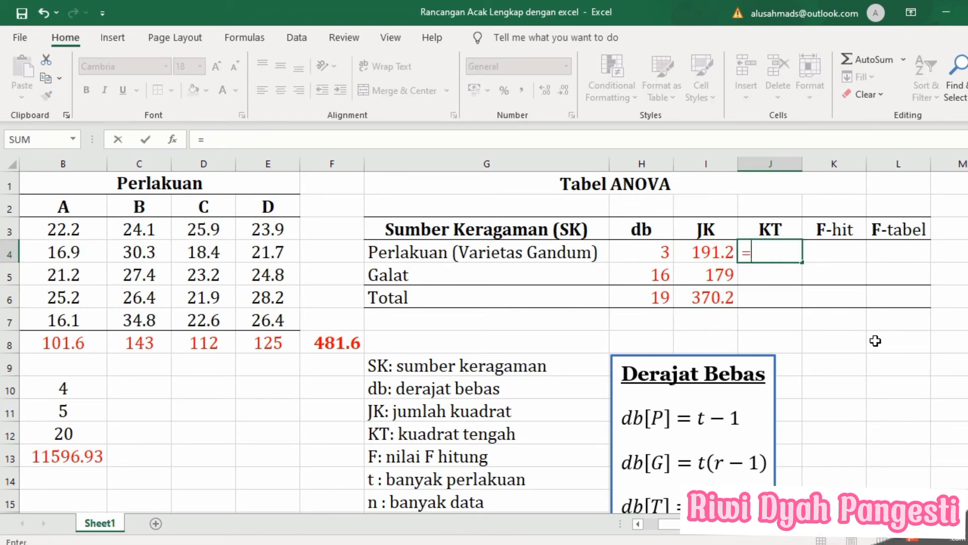
pyautogui.click(703, 254)
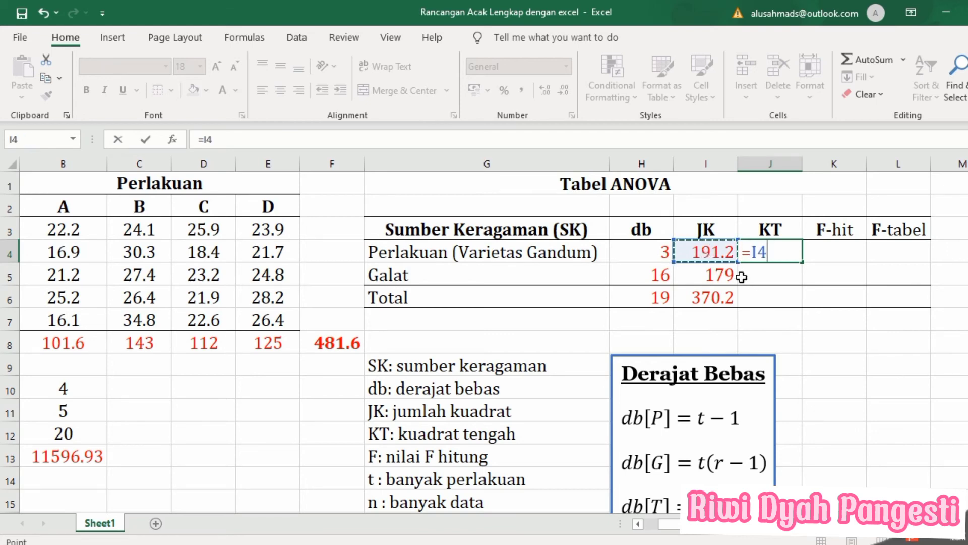
pyautogui.write('/')
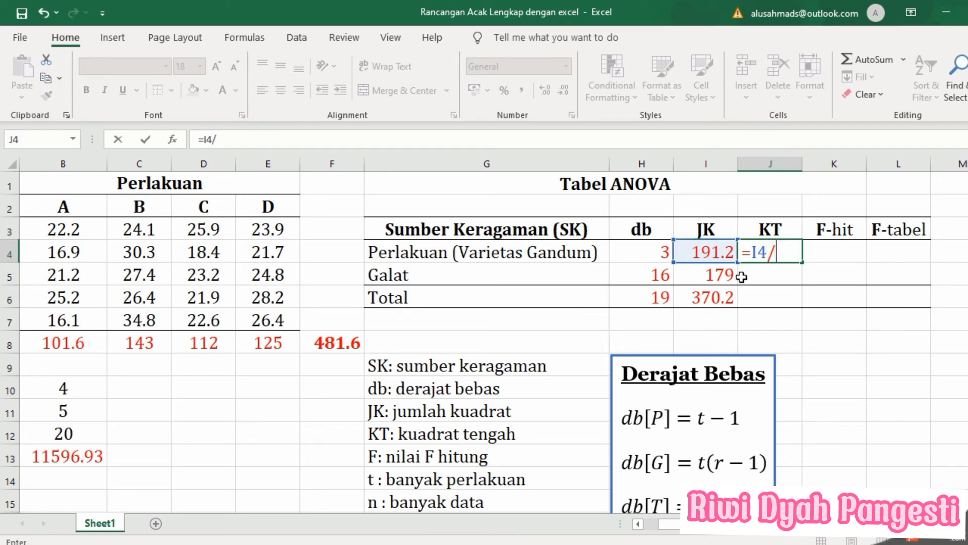
pyautogui.click(645, 255)
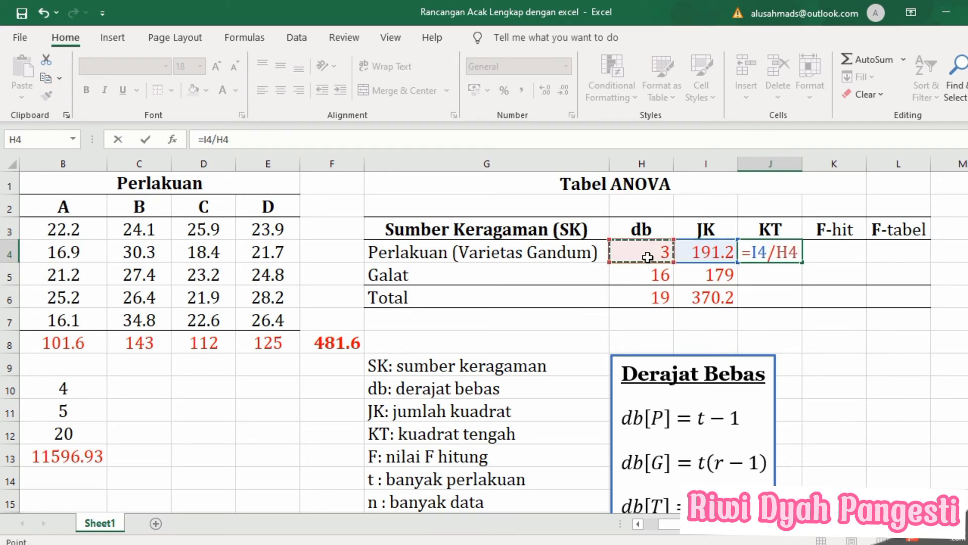
pyautogui.press('Return')
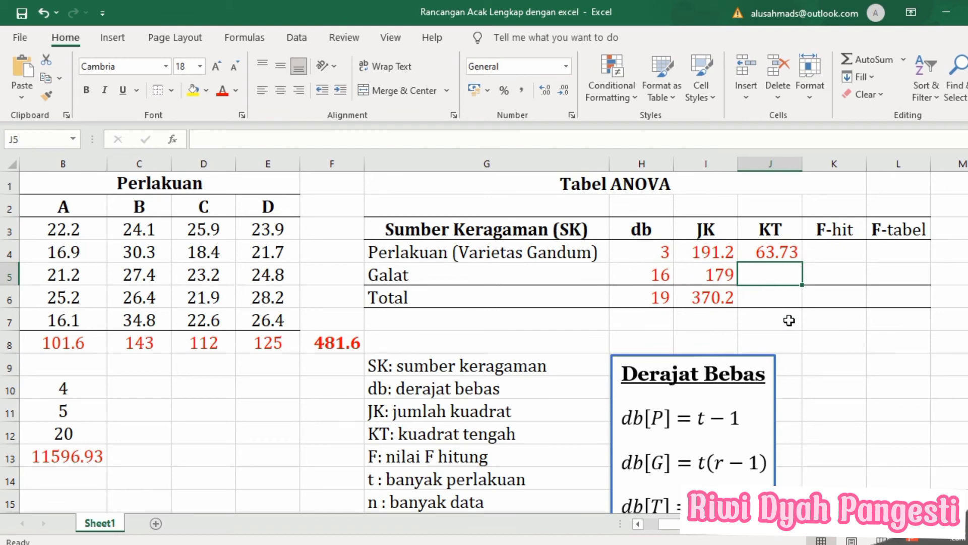
# Step: Calculate the error (Galat) mean square in J5 with =I5/H5
pyautogui.write('=')
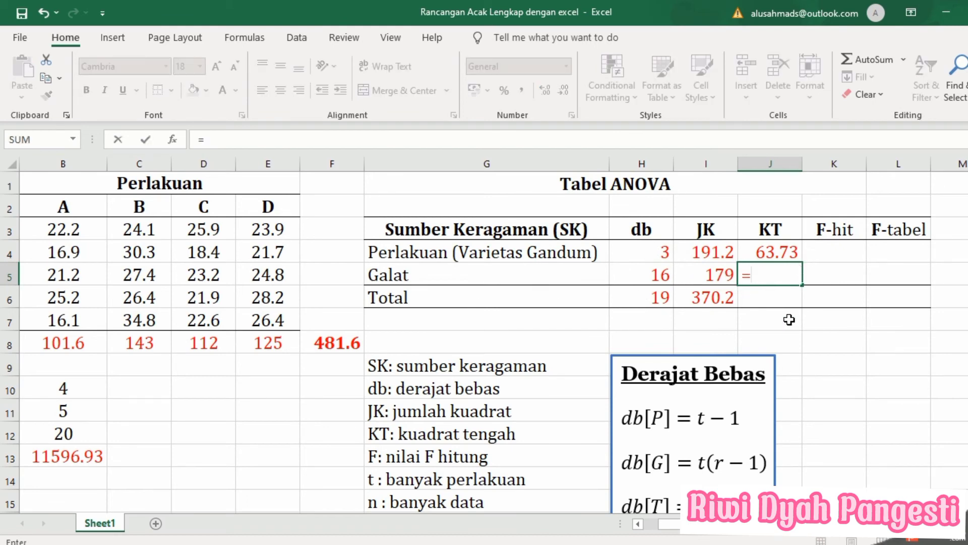
pyautogui.click(705, 274)
pyautogui.write('/')
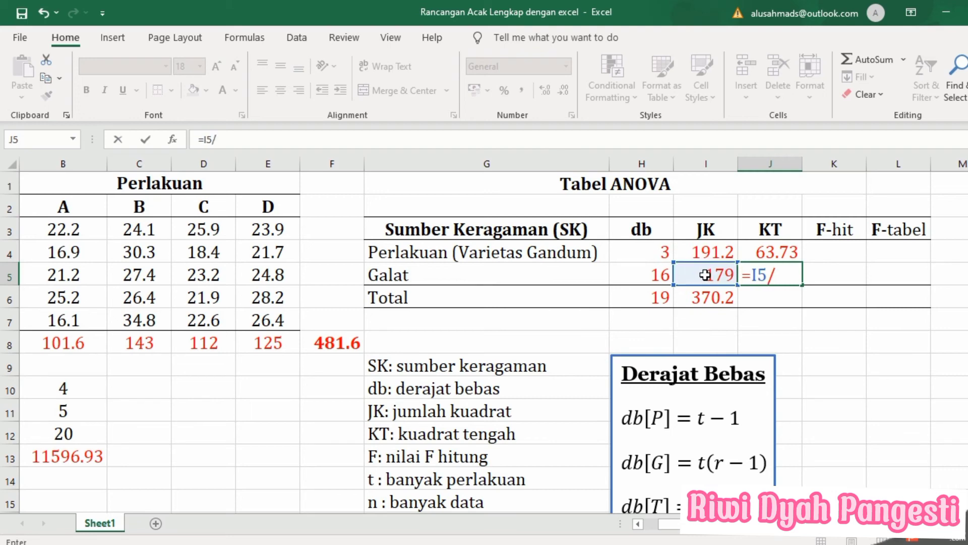
pyautogui.click(652, 272)
pyautogui.press('Return')
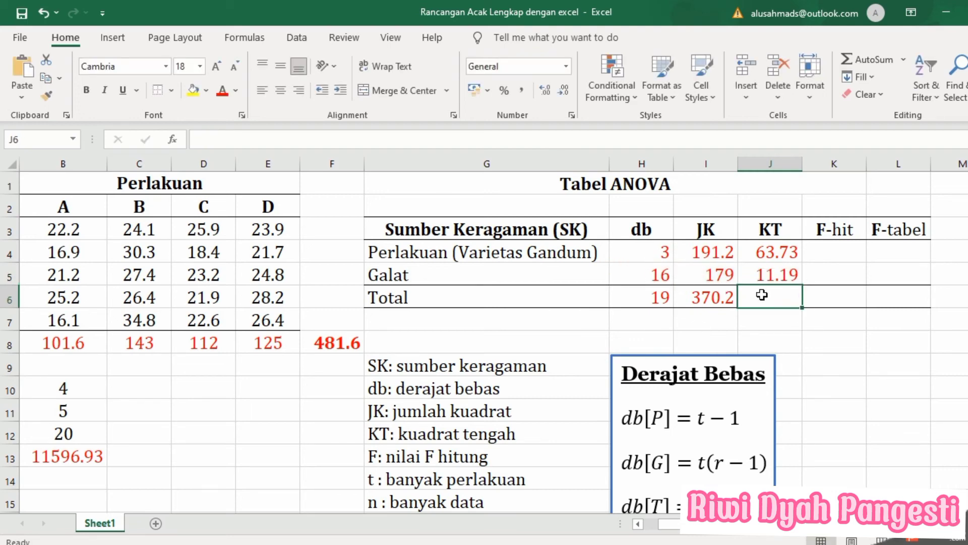
# Step: Calculate the F-hit value in K4 by dividing the treatment mean square by the error mean square with =J4/J5
pyautogui.click(829, 250)
pyautogui.write('=')
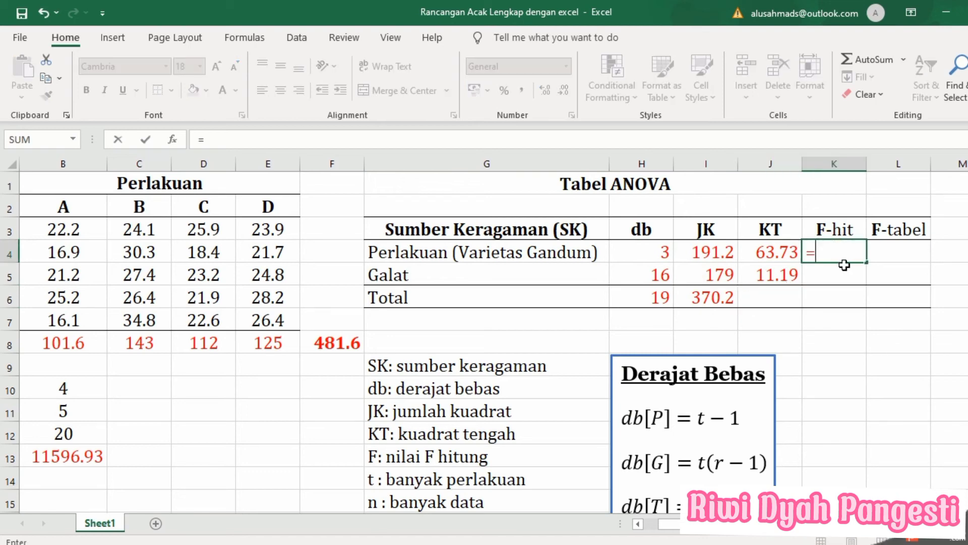
pyautogui.click(766, 252)
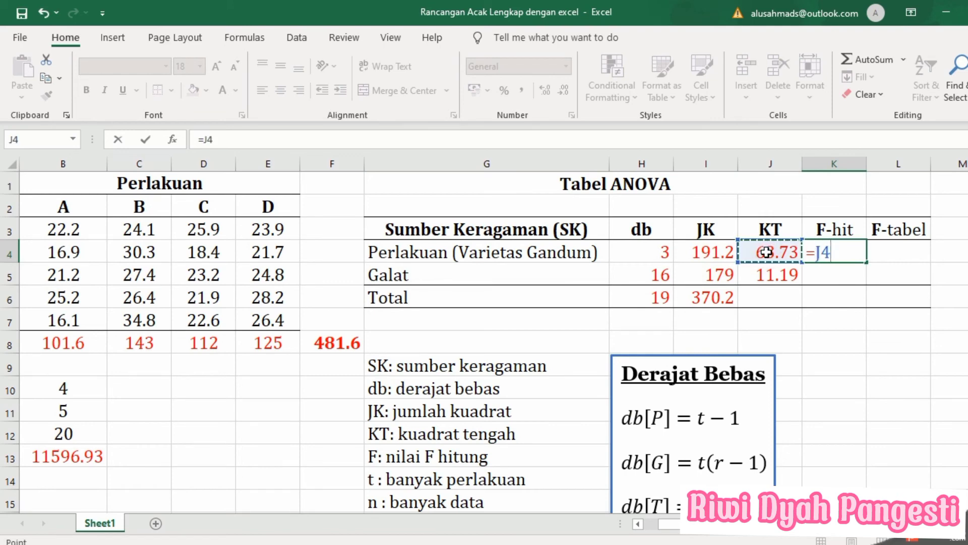
pyautogui.write('/')
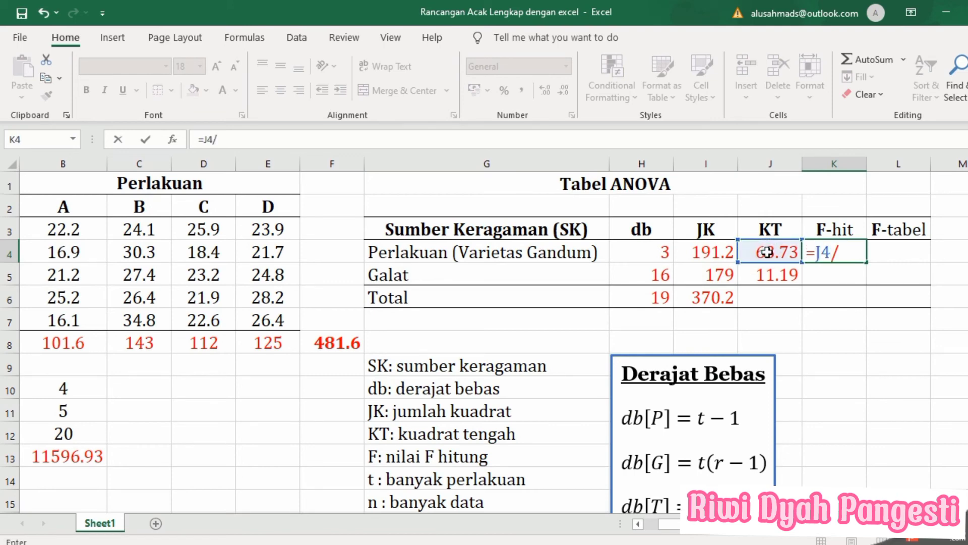
pyautogui.click(782, 274)
pyautogui.press('Return')
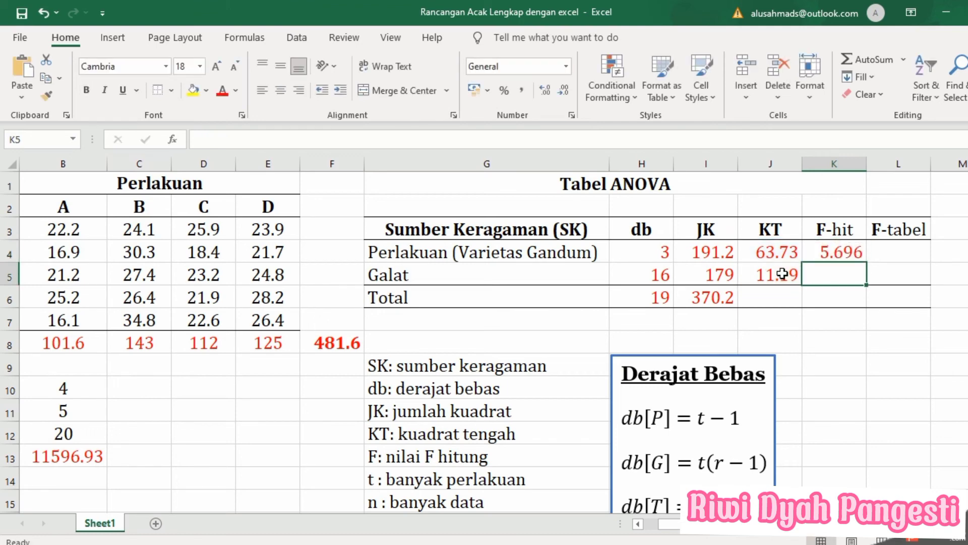
# Step: Calculate the F-tabel critical value in L4 at the 0.05 significance level with =F.INV.RT(0.05;H4;H5)
pyautogui.click(921, 253)
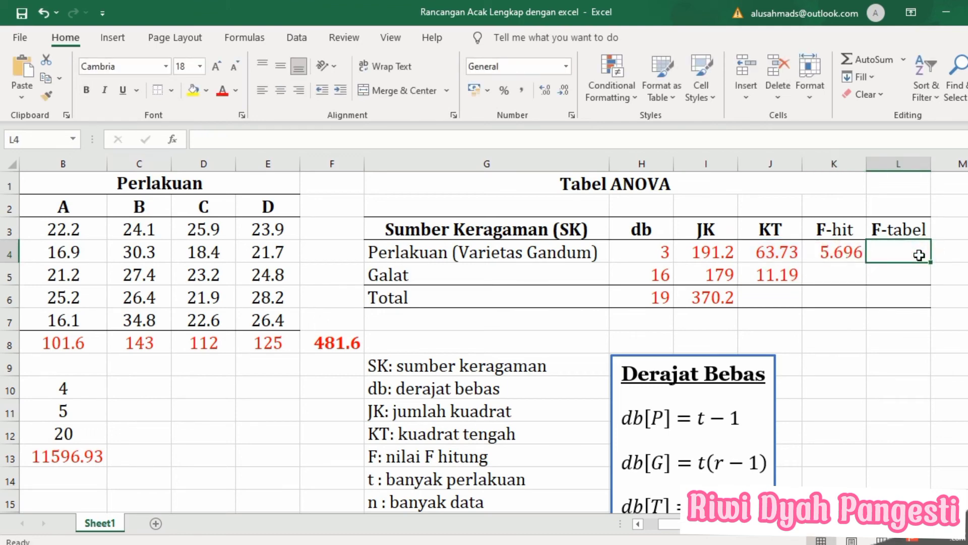
pyautogui.write('=')
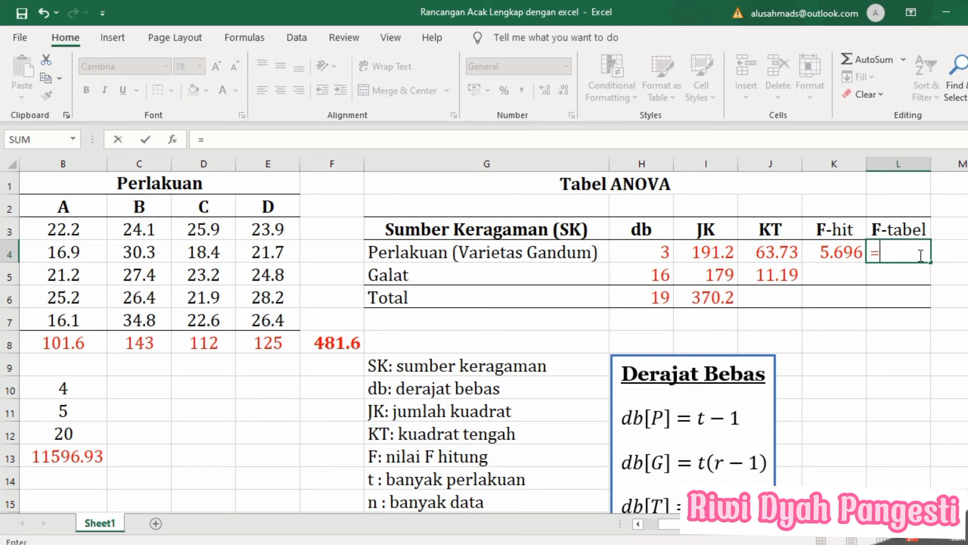
pyautogui.write('f')
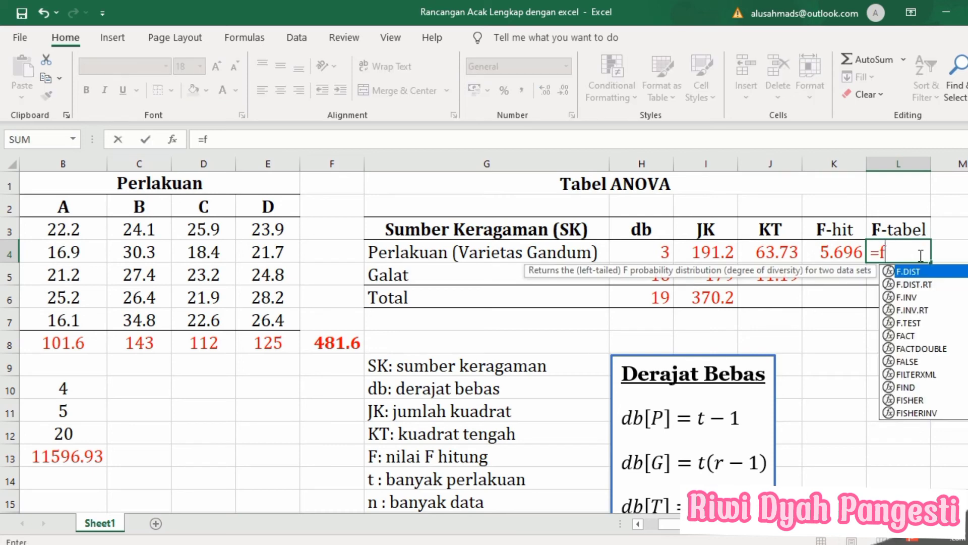
pyautogui.click(913, 309)
pyautogui.doubleClick(913, 310)
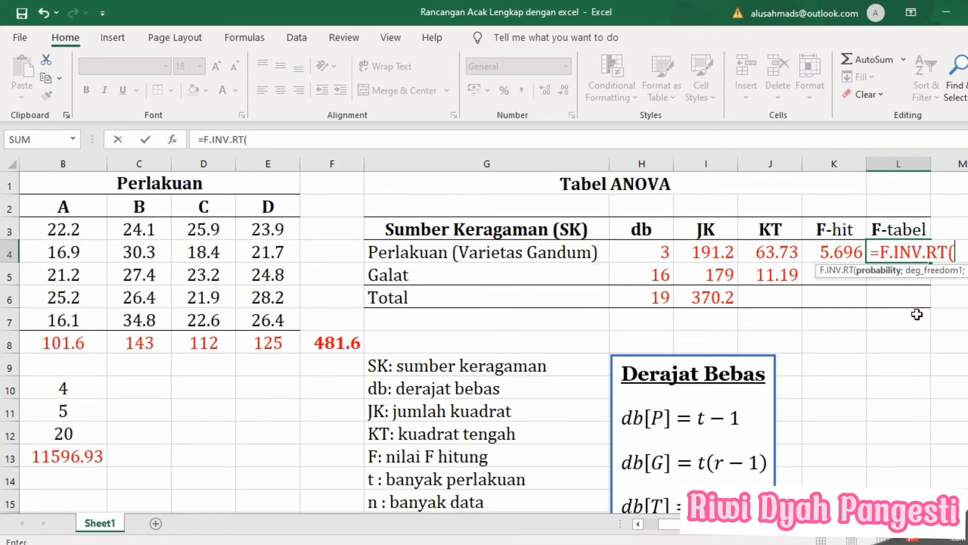
pyautogui.write('0.05')
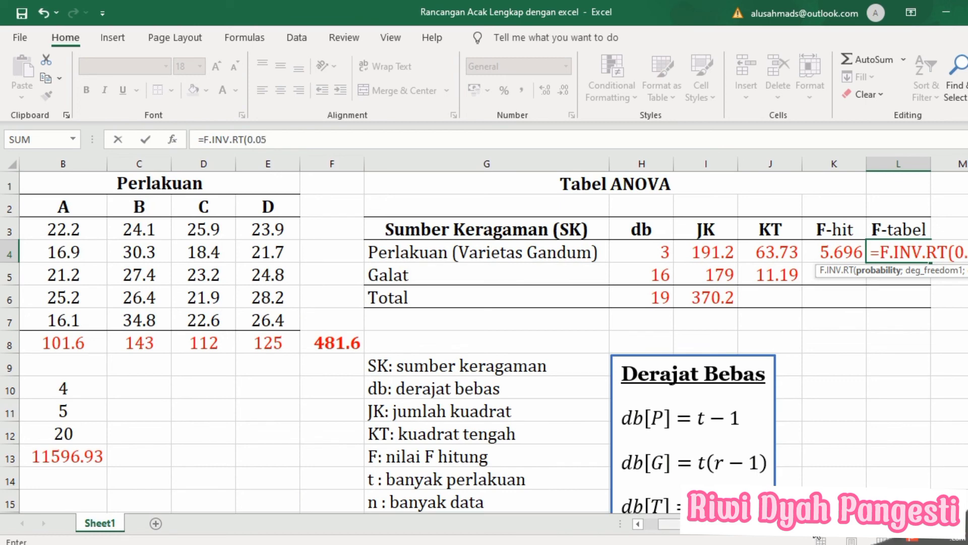
pyautogui.hscroll(4, 495, 348)
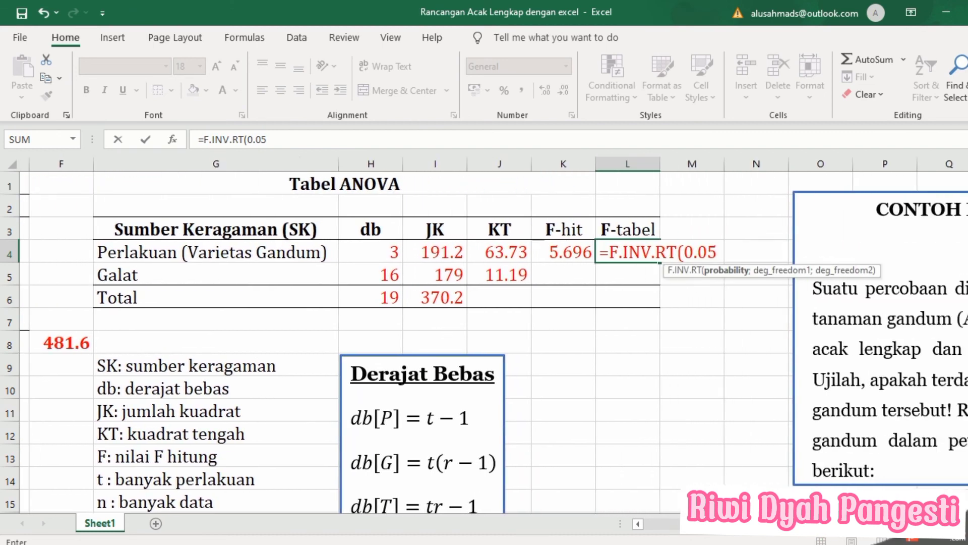
pyautogui.write(';')
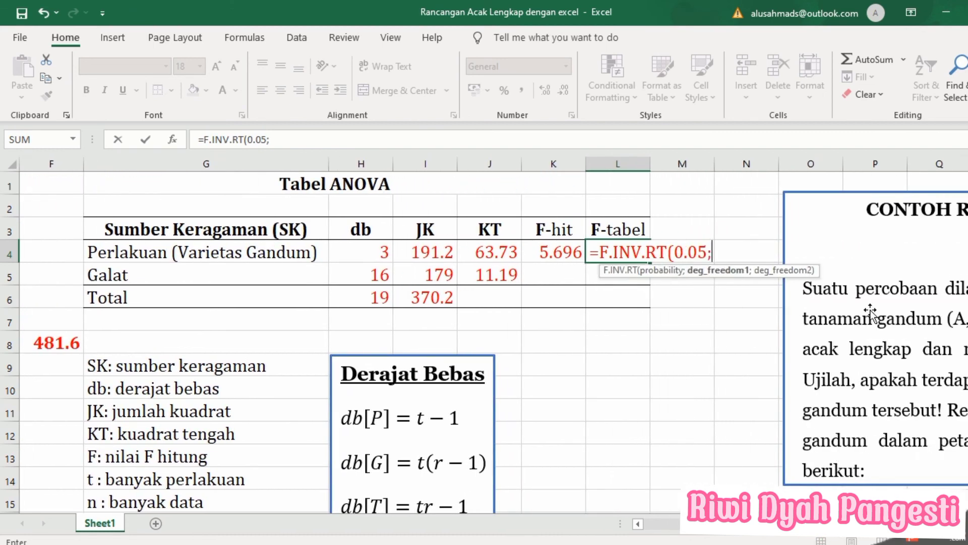
pyautogui.click(377, 248)
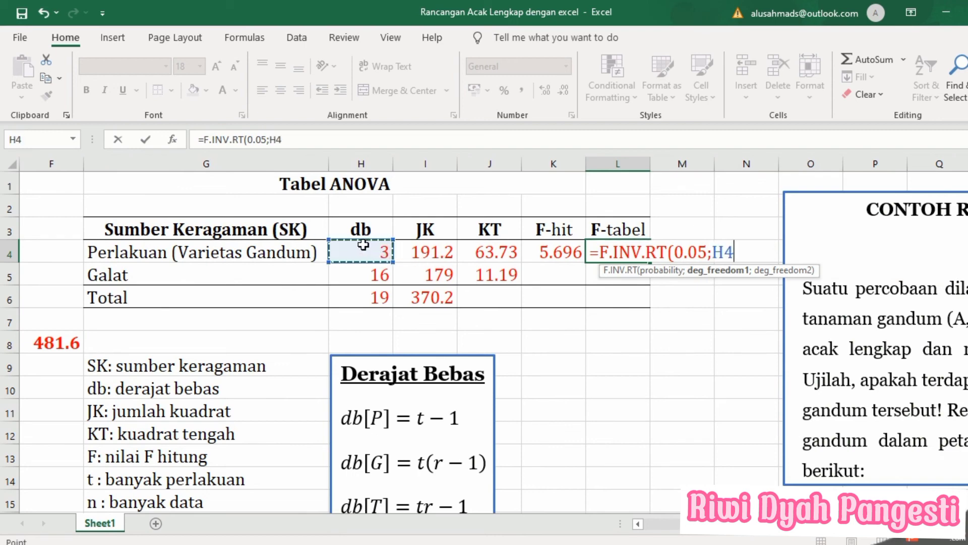
pyautogui.write(';')
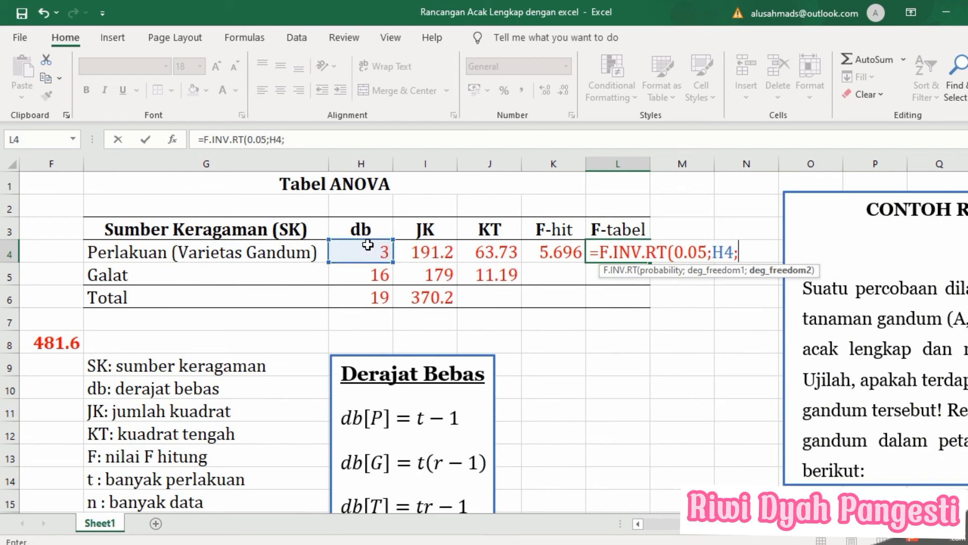
pyautogui.click(365, 274)
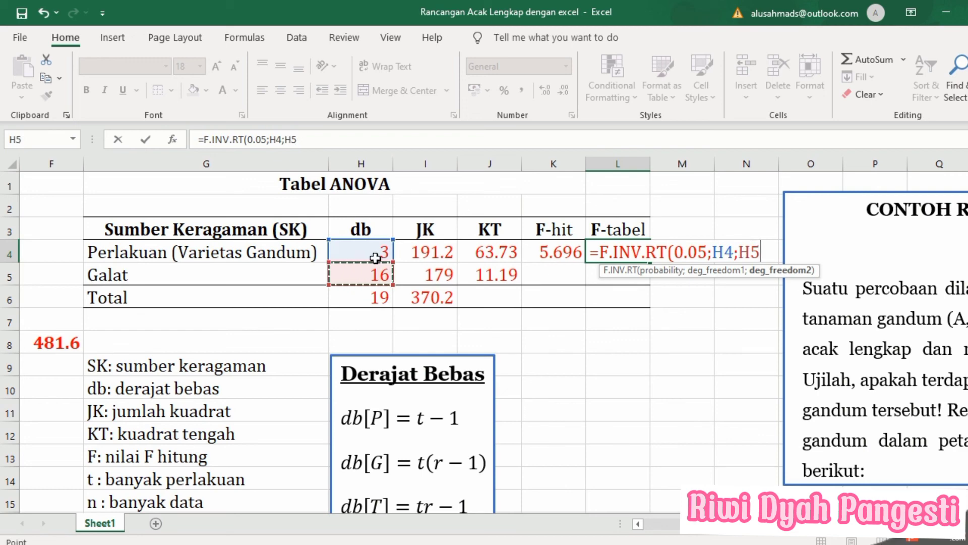
pyautogui.write(')')
pyautogui.press('Return')
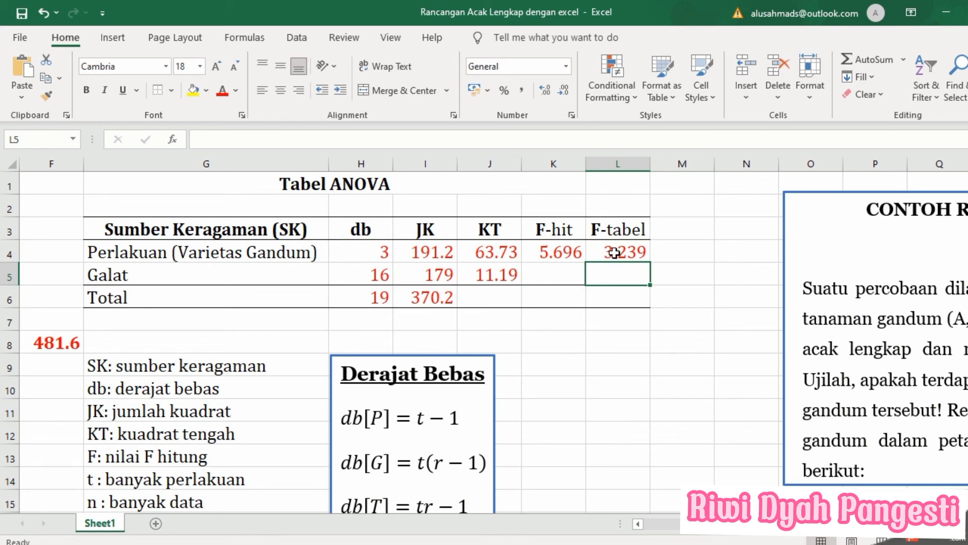
# Step: Compare F-hit and F-tabel in the ANOVA table against the rejection criterion and hypotheses in the Hipotesis box
pyautogui.click(568, 326)
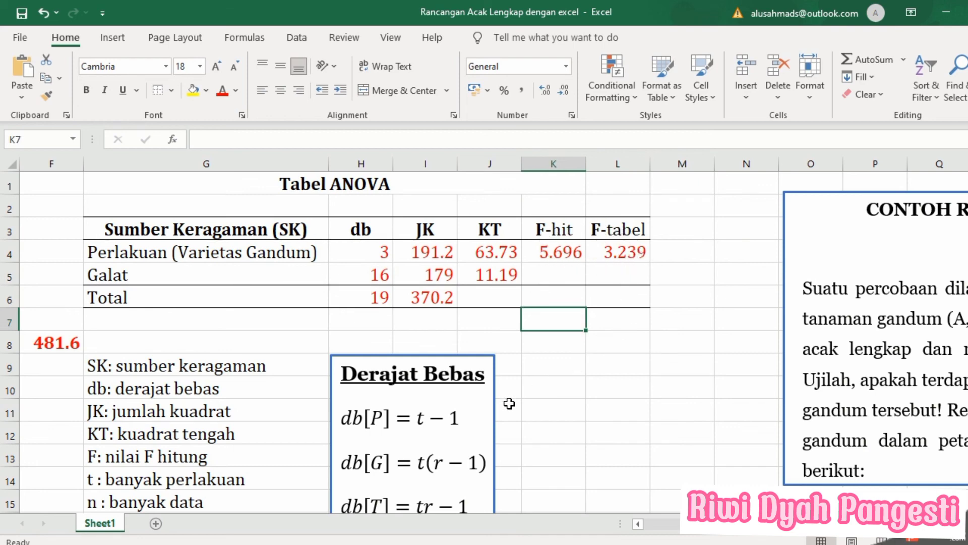
pyautogui.scroll(-6, 512, 405)
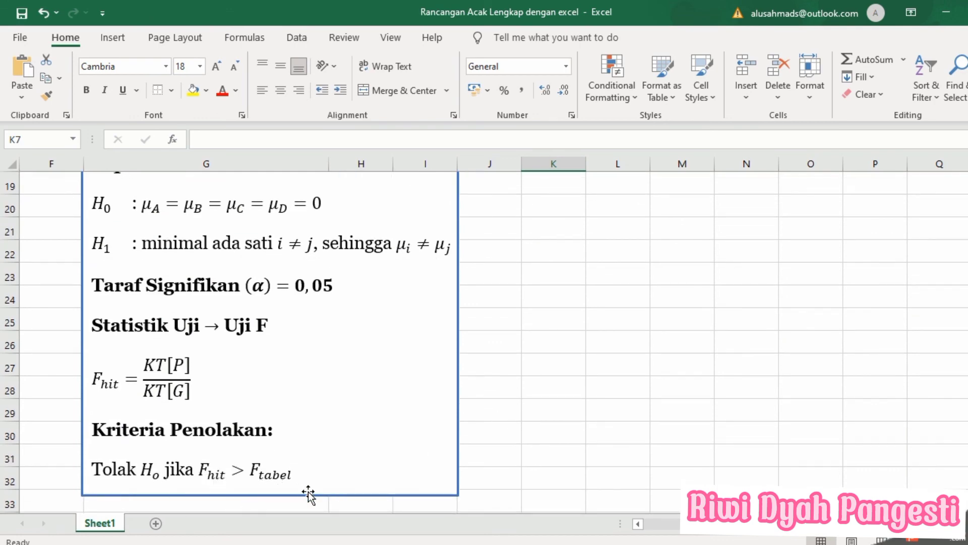
pyautogui.scroll(6, 495, 432)
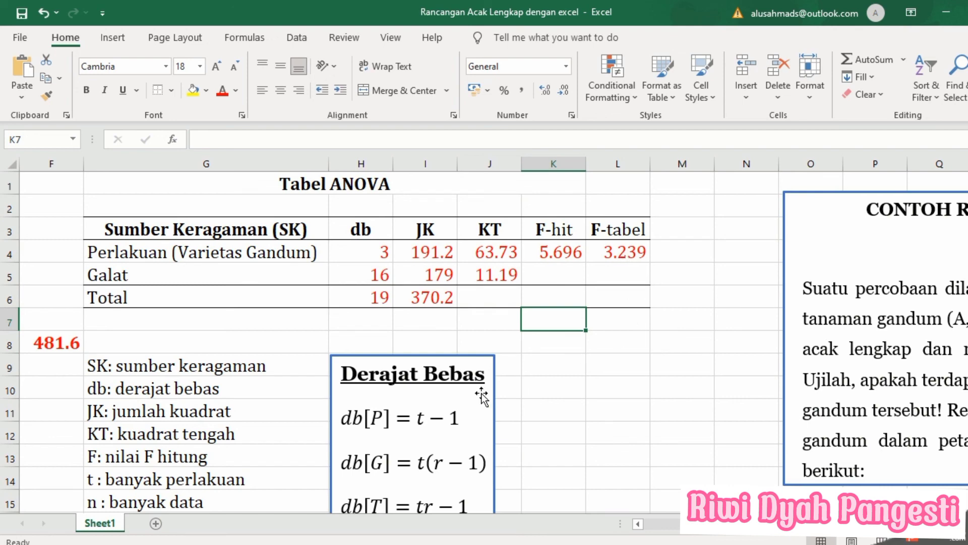
pyautogui.scroll(-4, 482, 396)
pyautogui.scroll(-2, 481, 396)
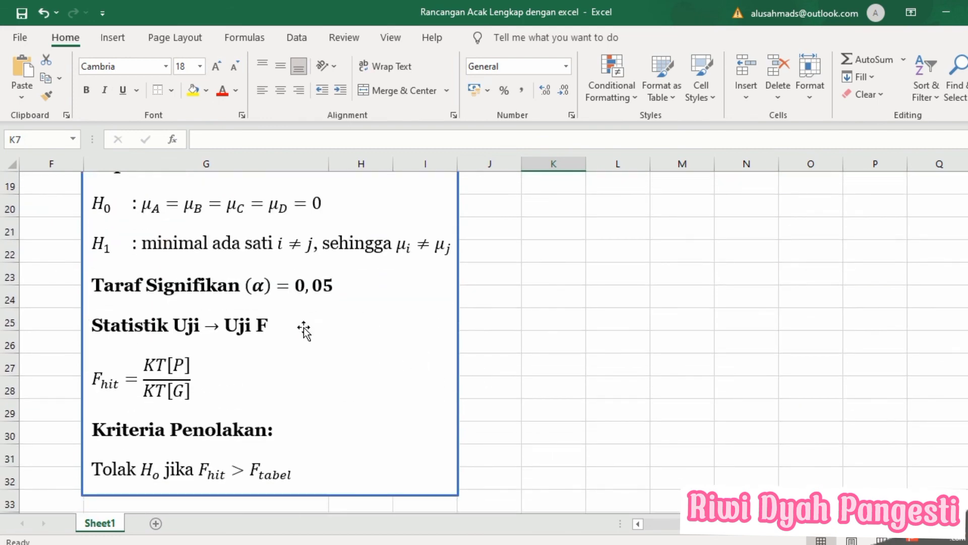
pyautogui.scroll(1, 347, 340)
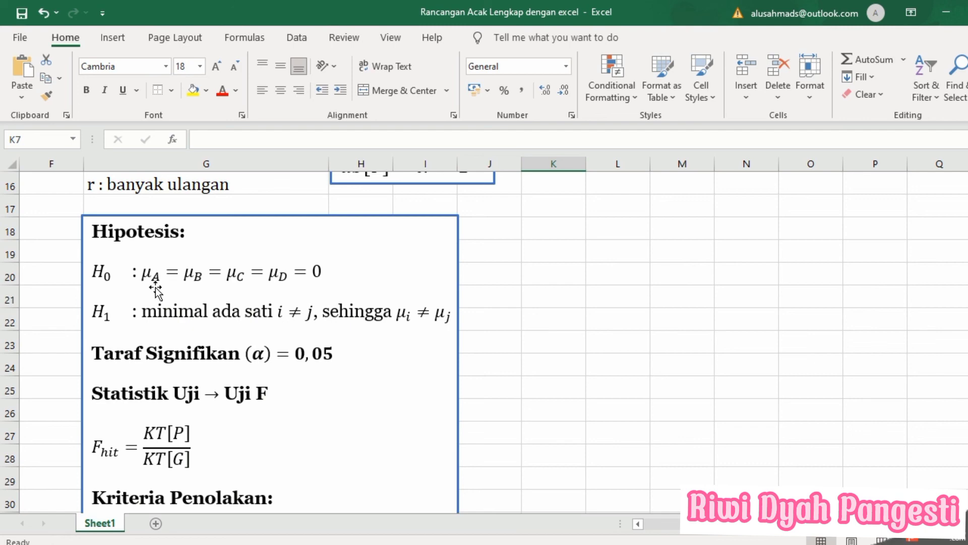
pyautogui.scroll(5, 248, 303)
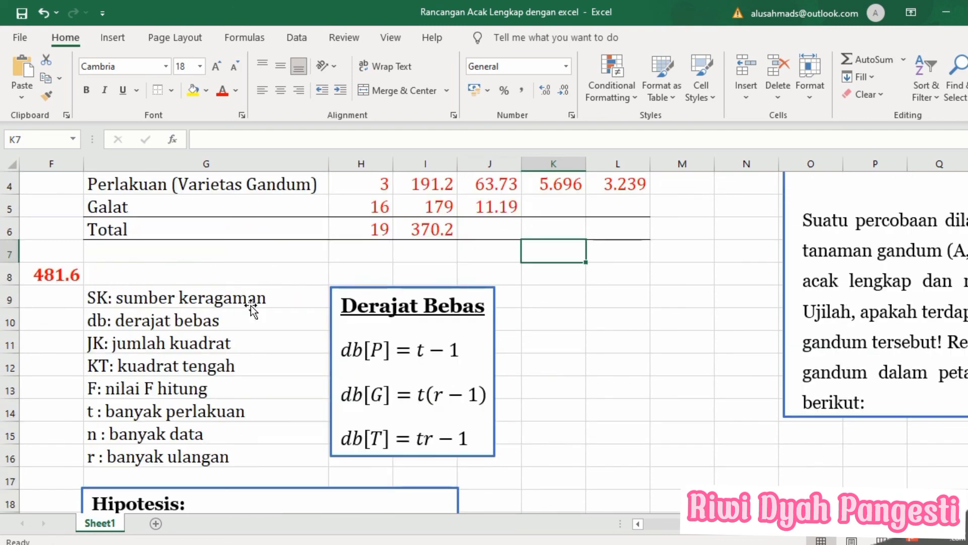
pyautogui.scroll(1, 249, 307)
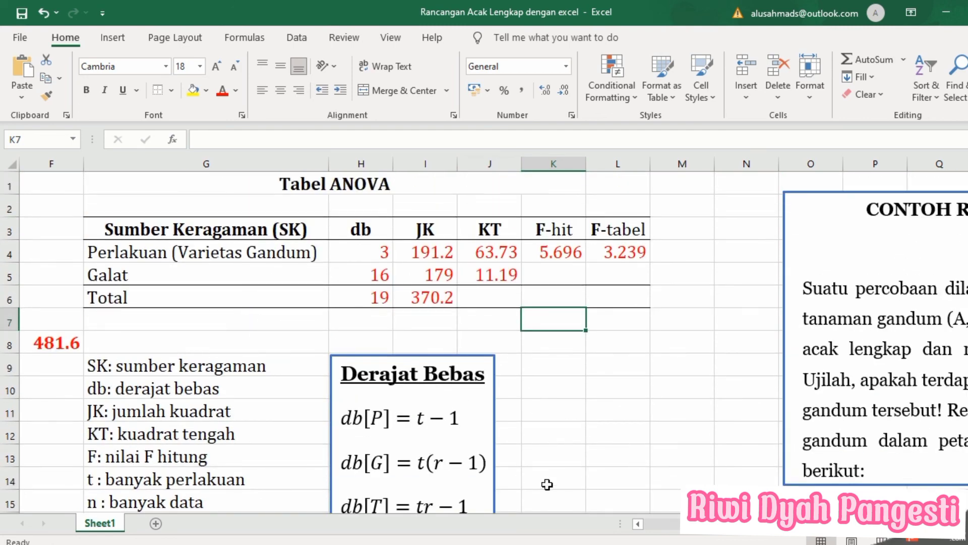
pyautogui.click(620, 416)
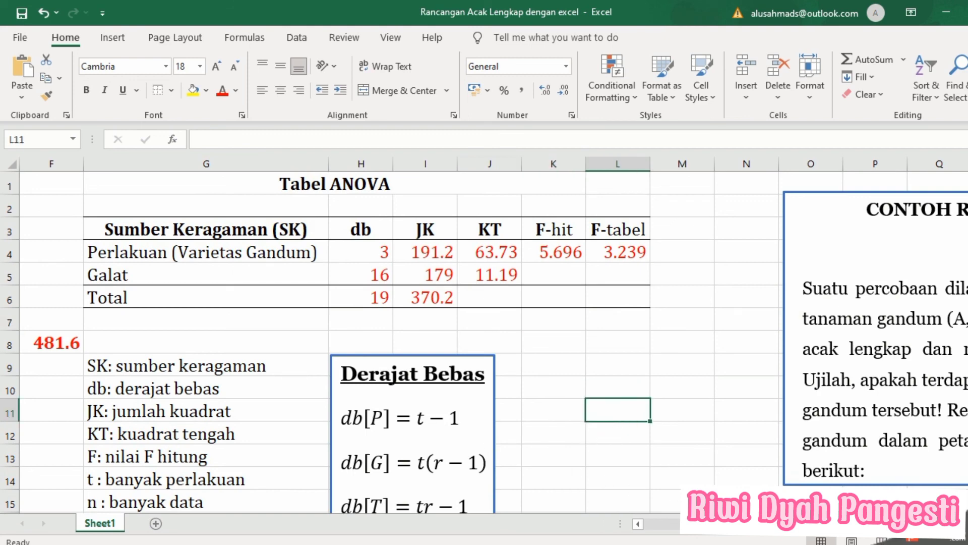
pyautogui.hscroll(-5, 482, 427)
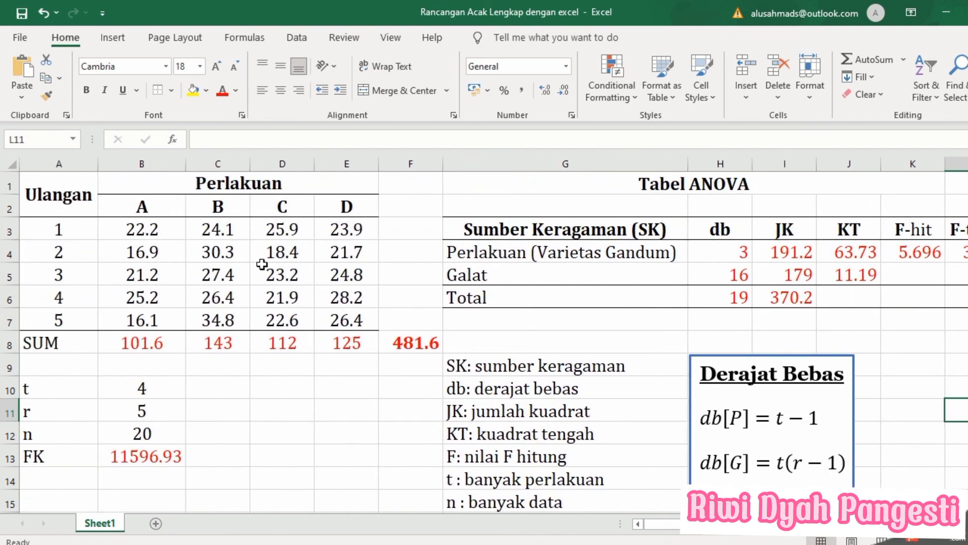